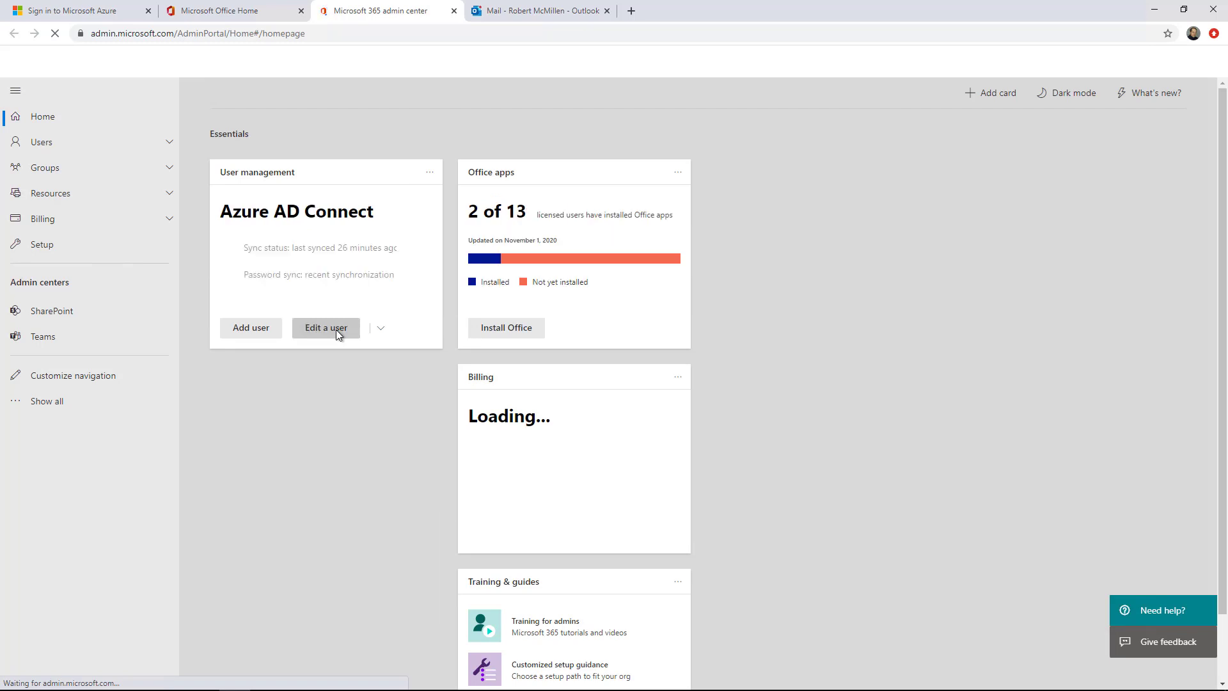
Expand the admin center navigation with Show all to list every section, including Roles.
click(58, 407)
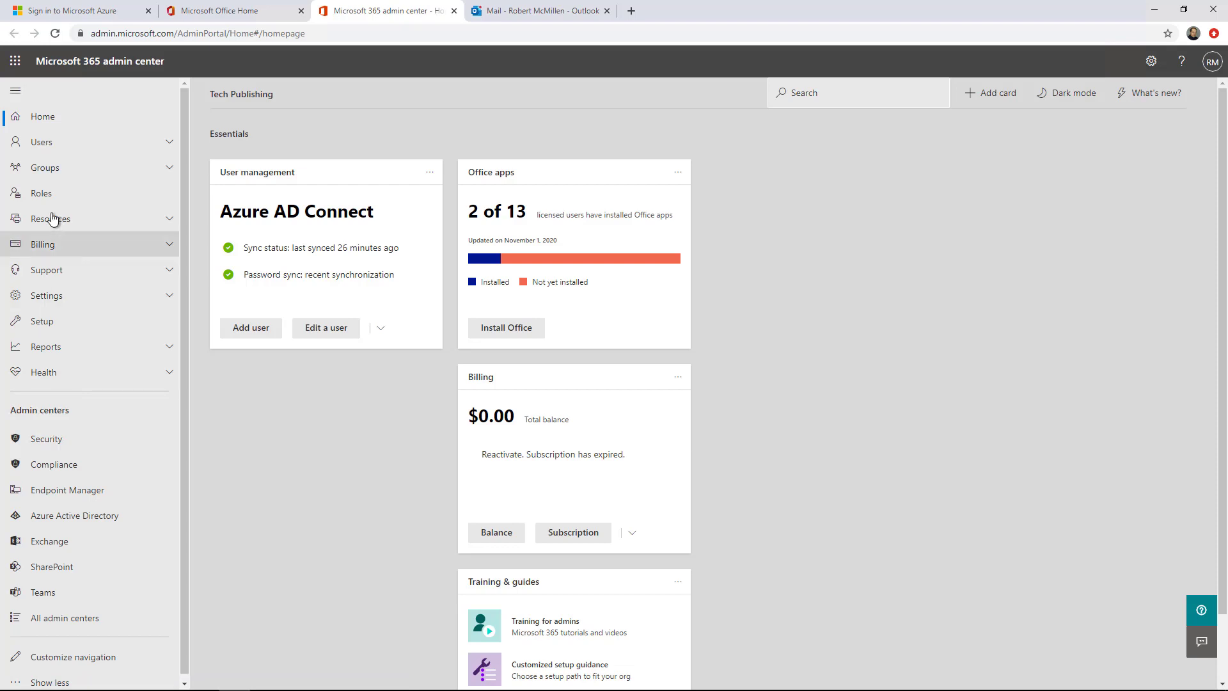
Open the Roles page and scroll through the Azure AD admin roles list.
click(41, 192)
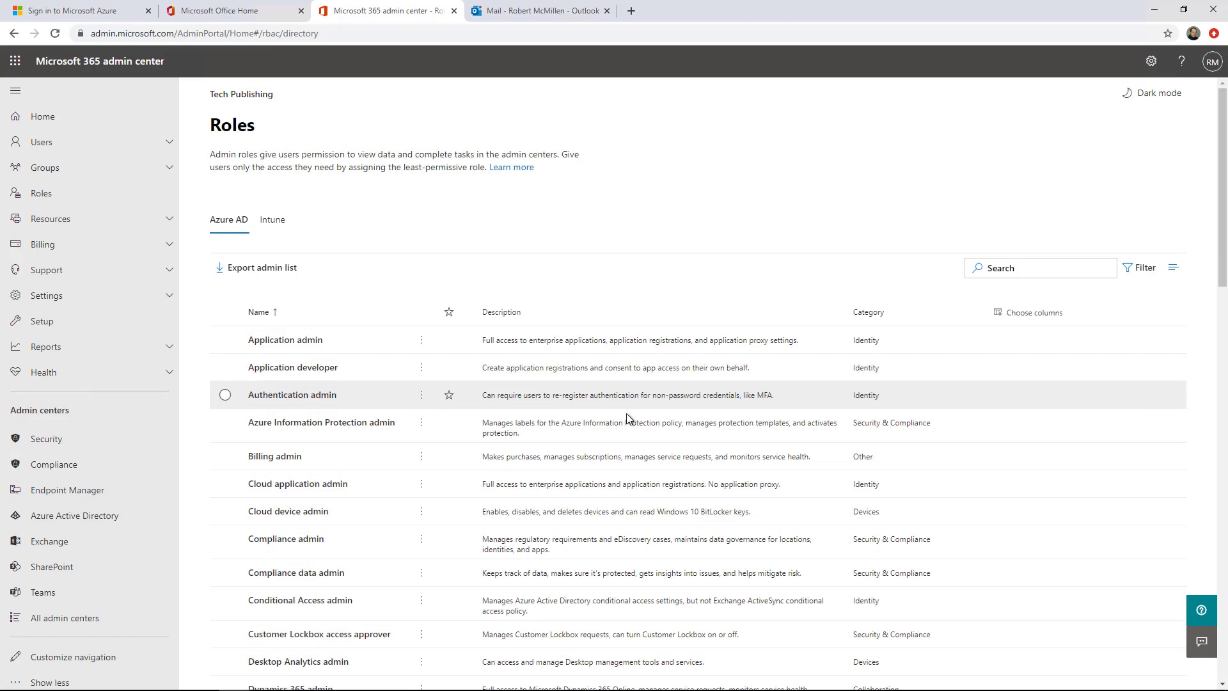
scroll(627, 414, down, 4)
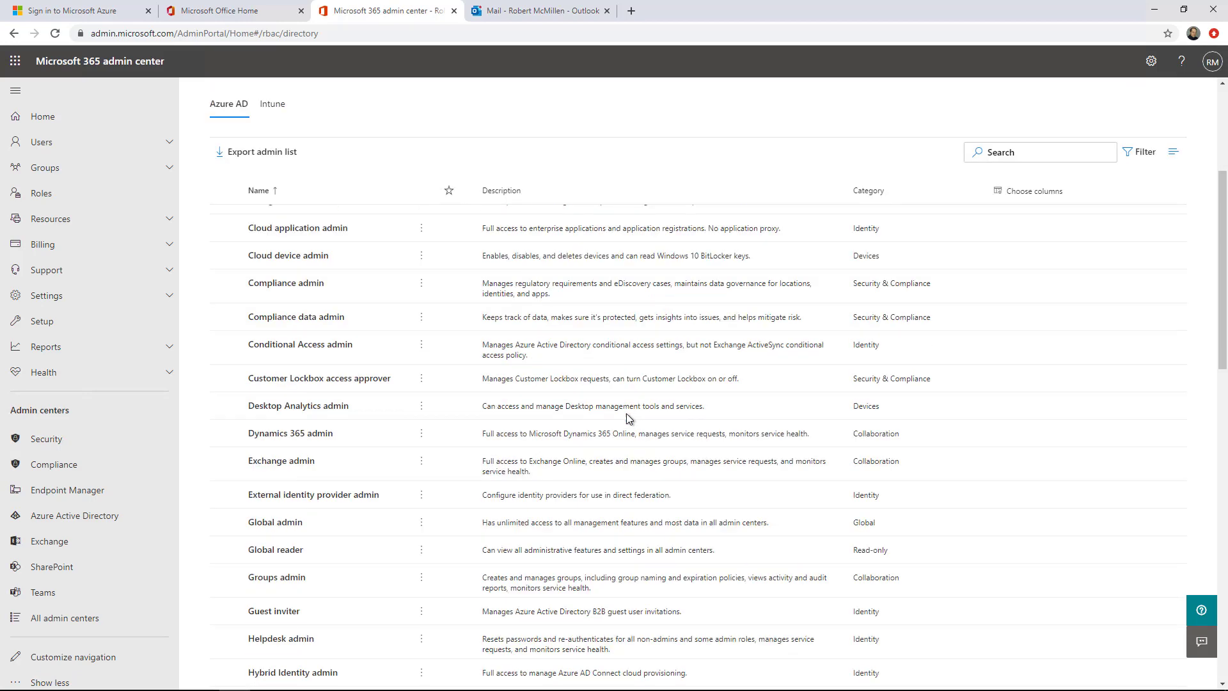
scroll(627, 414, down, 2)
scroll(627, 419, up, 3)
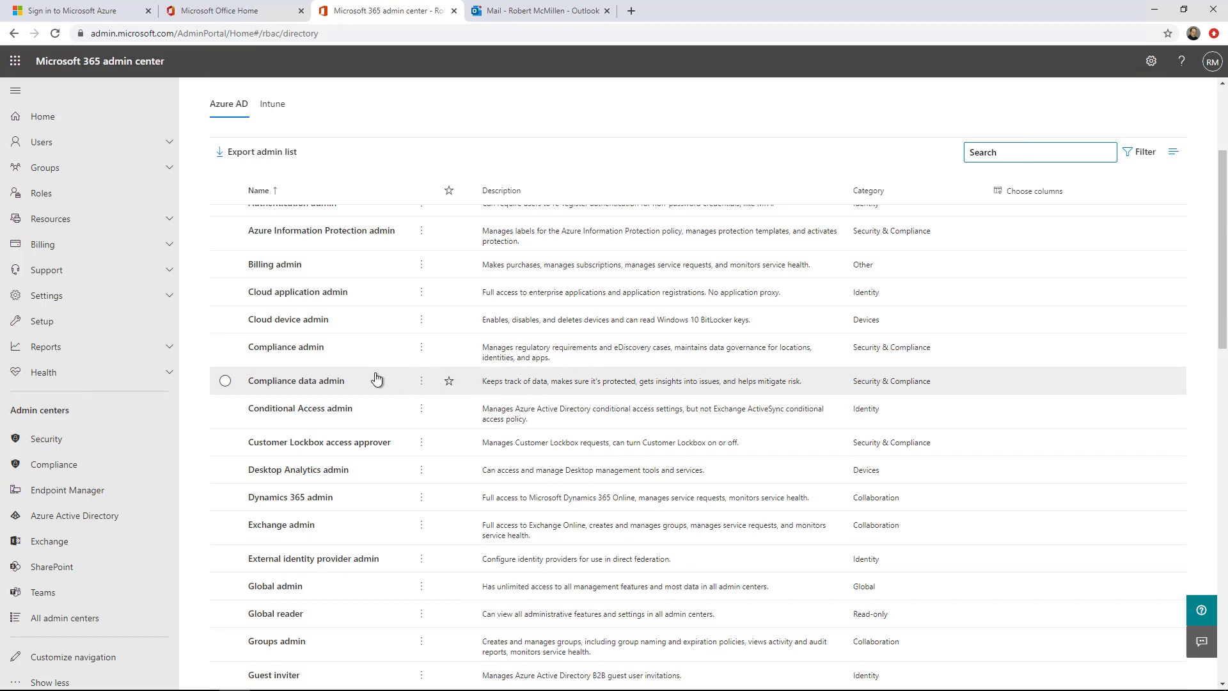
click(299, 350)
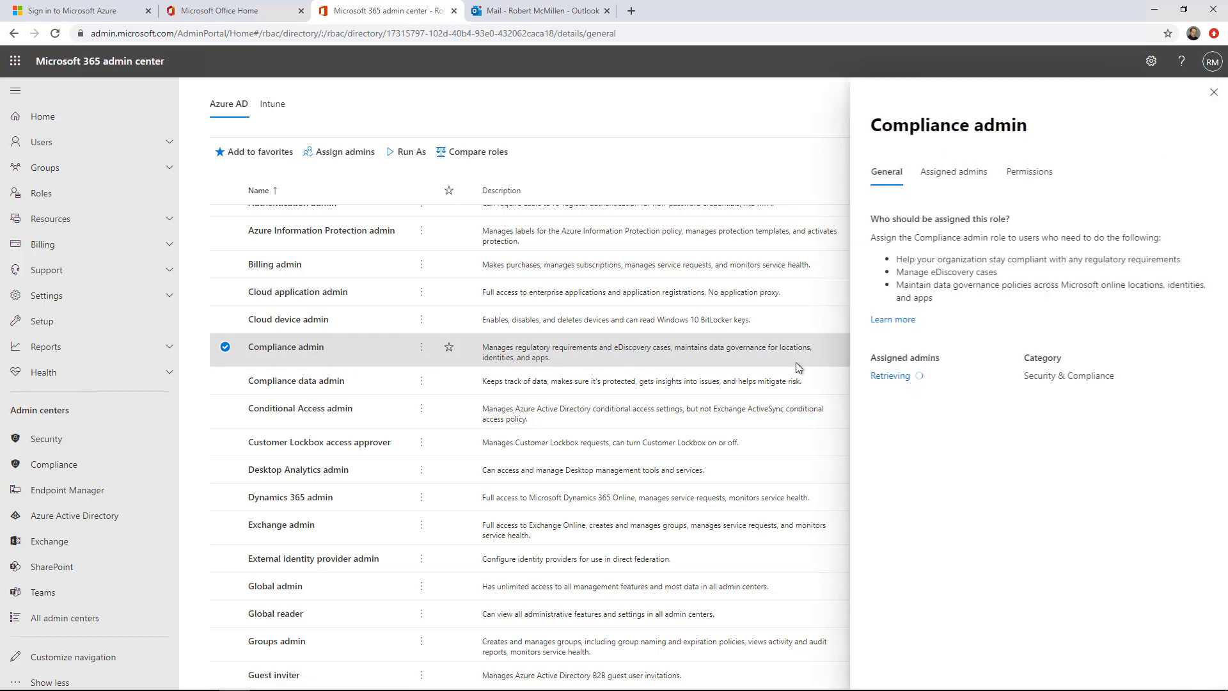
click(957, 171)
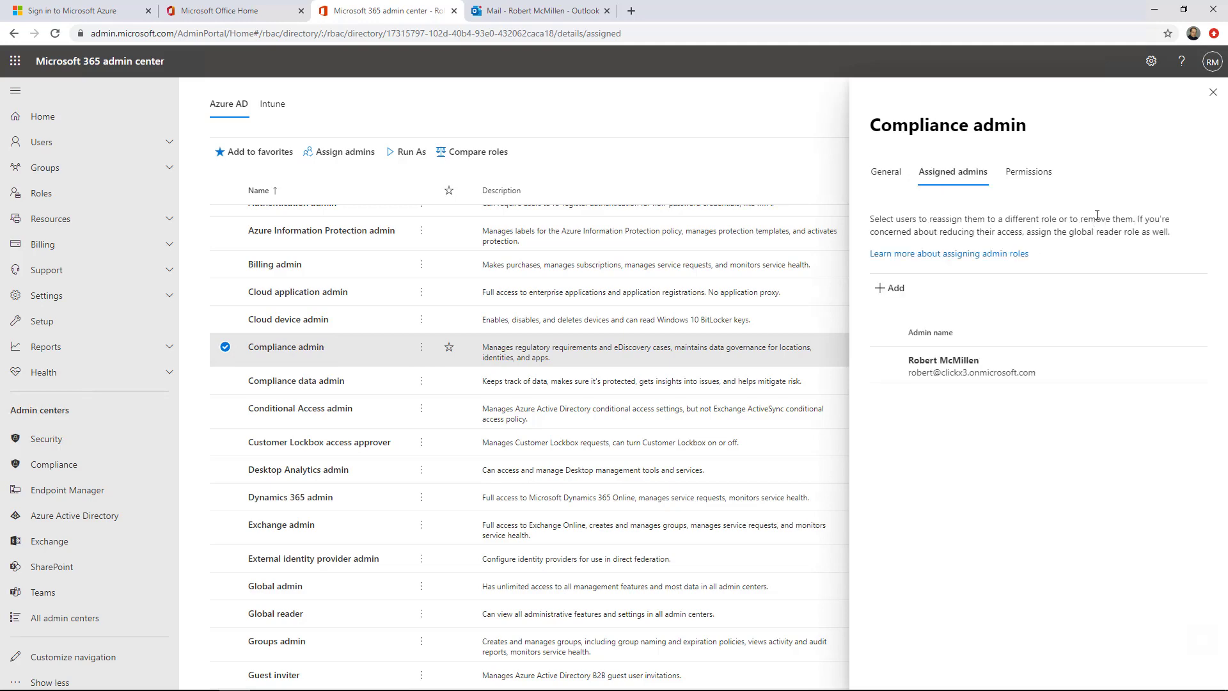
click(895, 289)
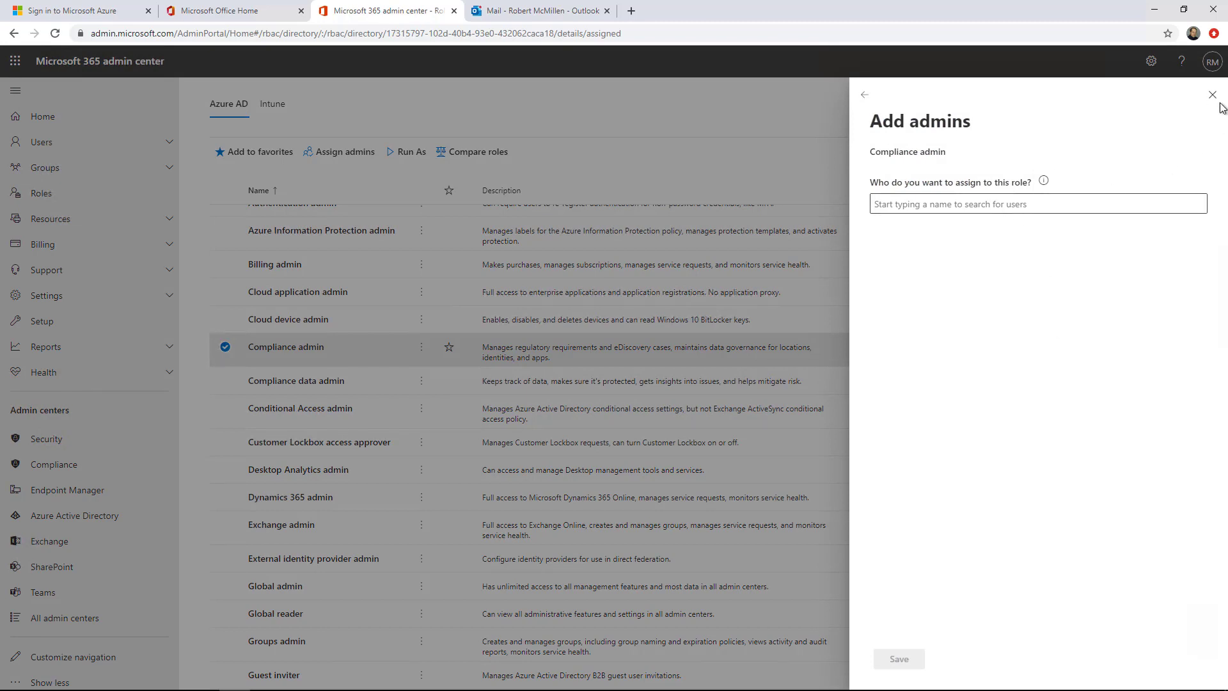
click(1212, 95)
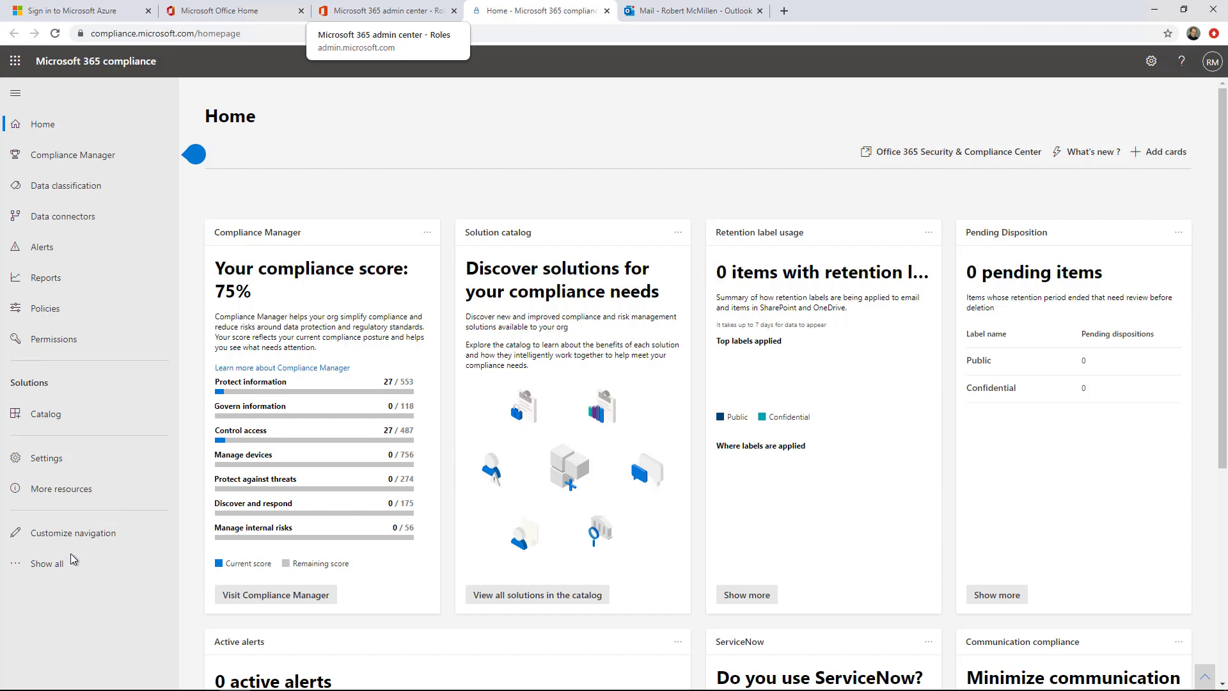
Expand eDiscovery in the compliance navigation and open the empty Core eDiscovery case list.
click(39, 566)
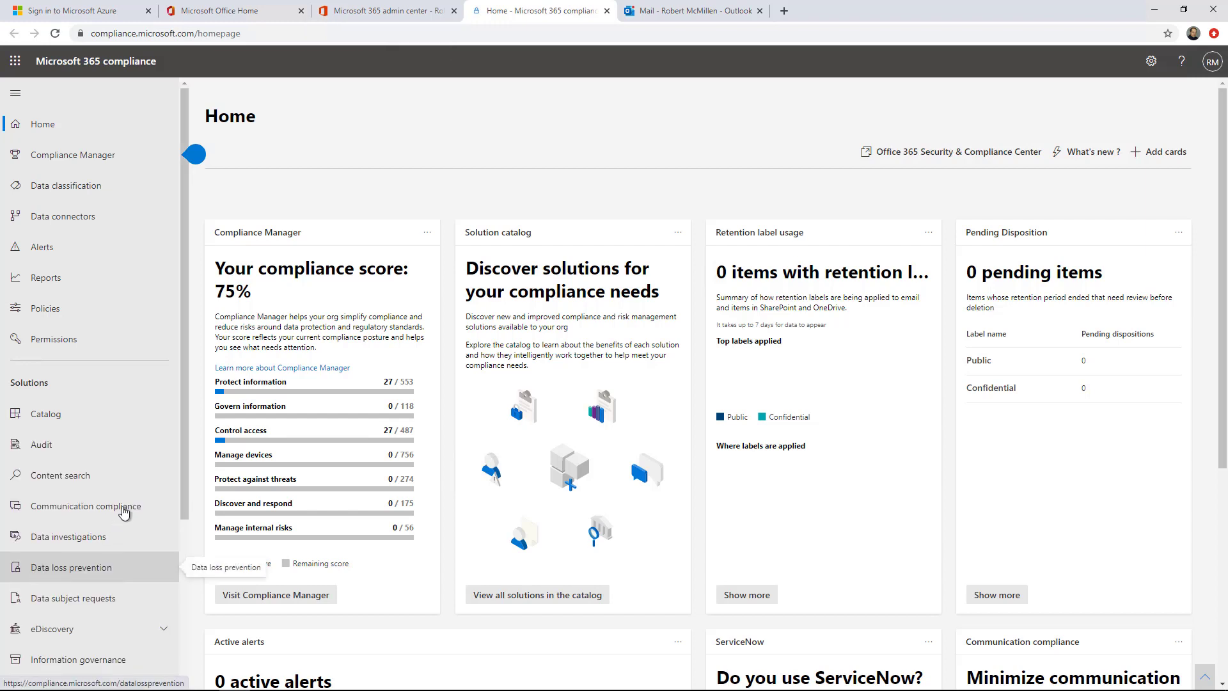
scroll(128, 501, down, 3)
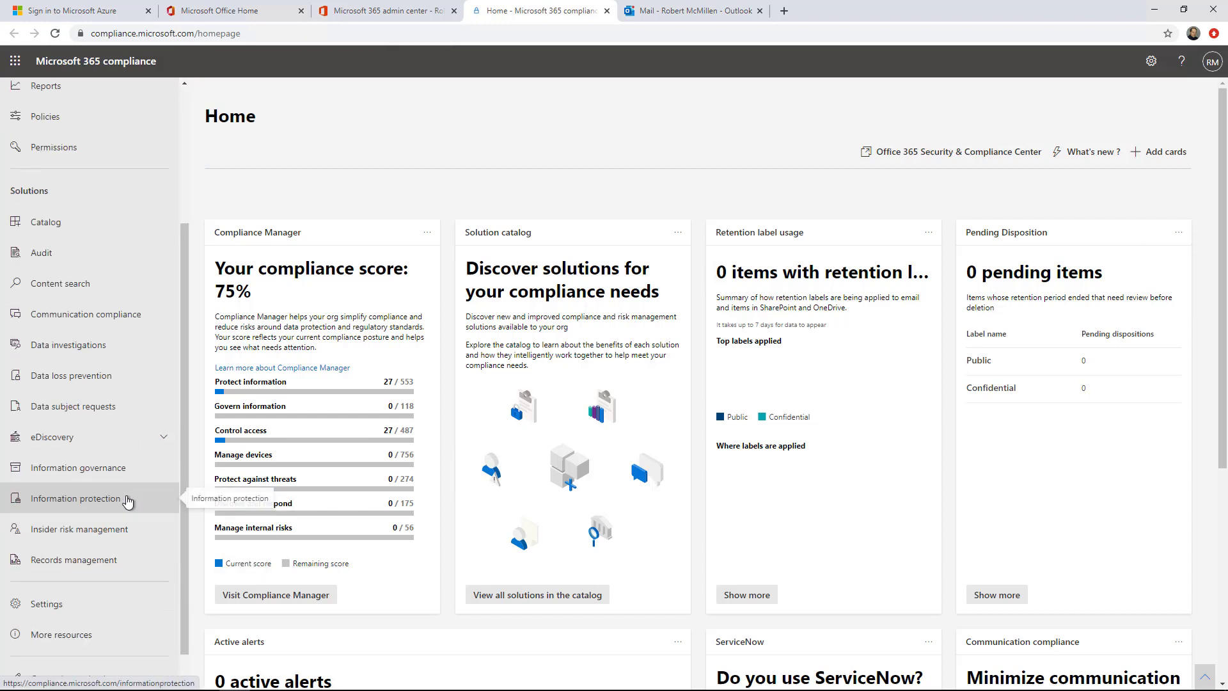
click(73, 443)
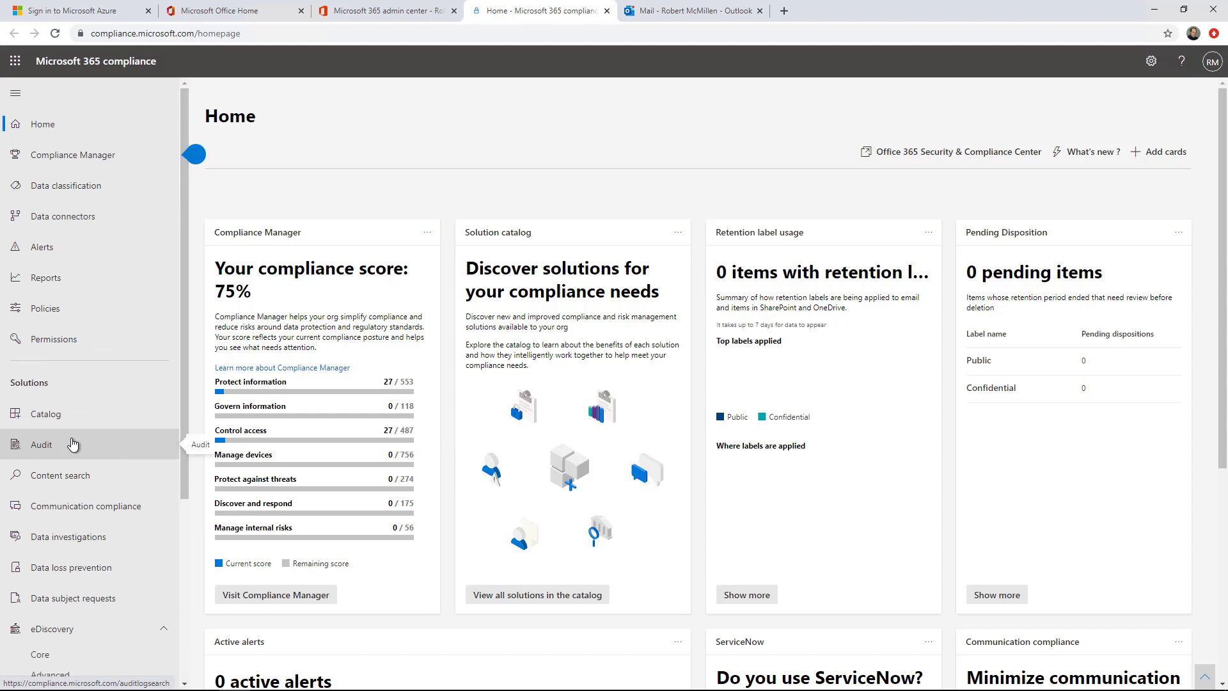
scroll(101, 485, down, 3)
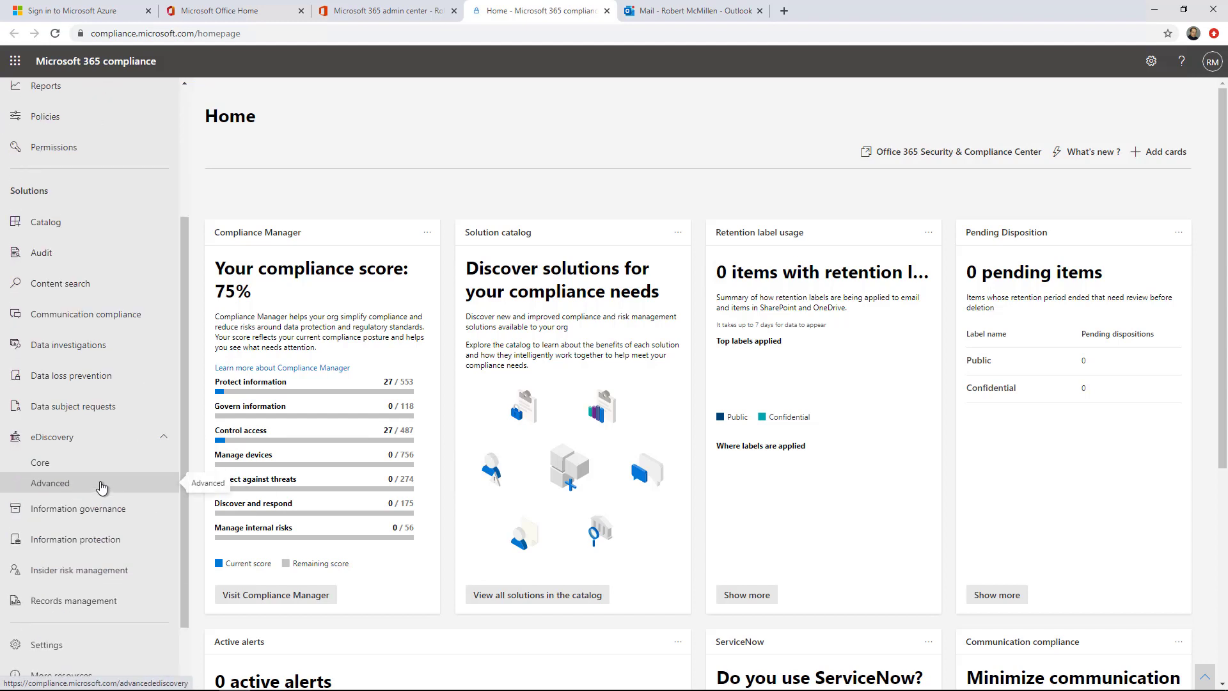
click(41, 467)
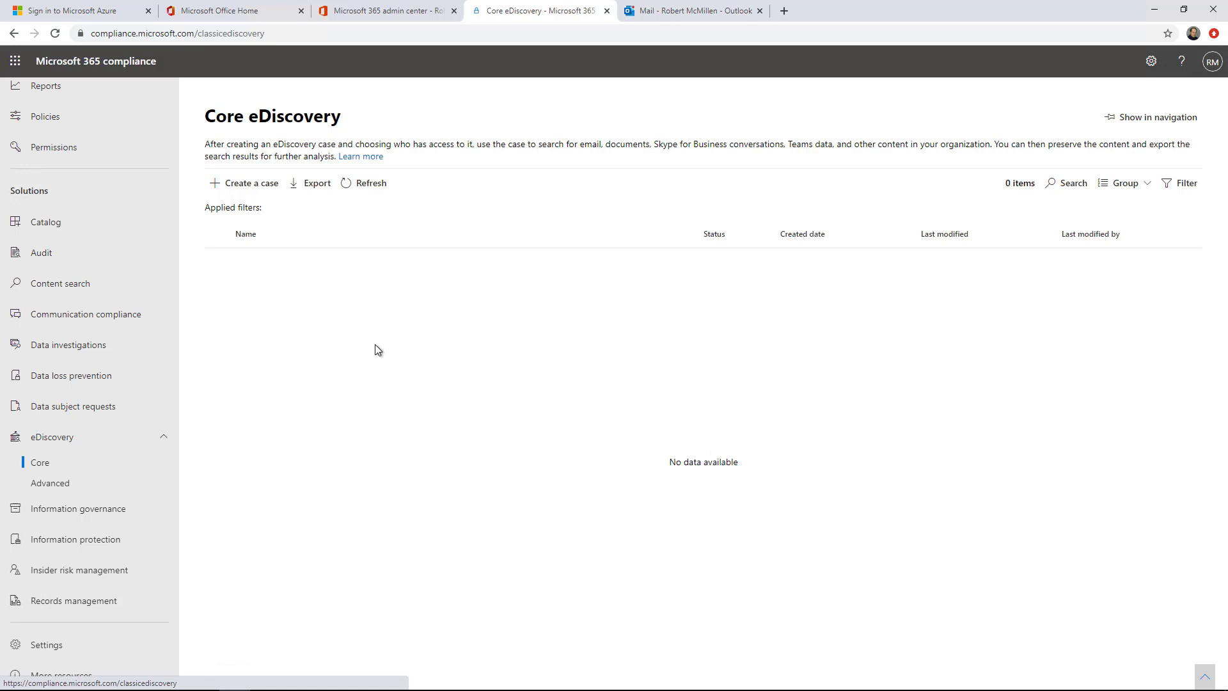
Create and save a Core eDiscovery case named 'Check for keywords 2'.
click(260, 185)
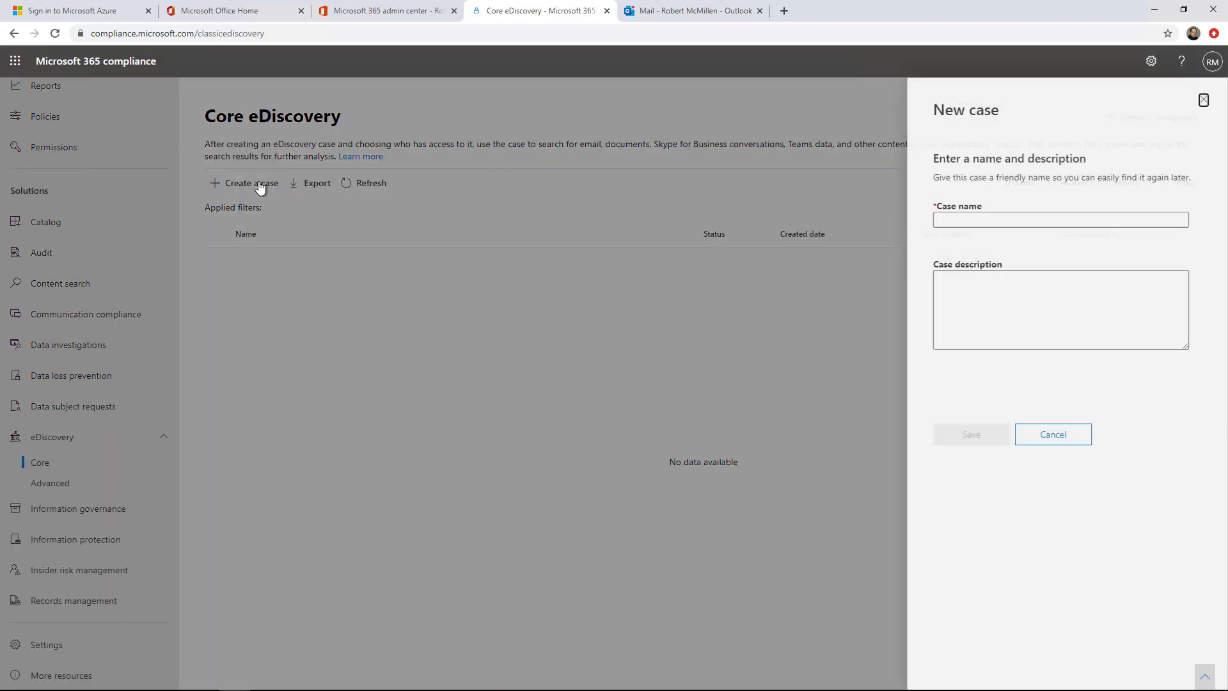
click(956, 221)
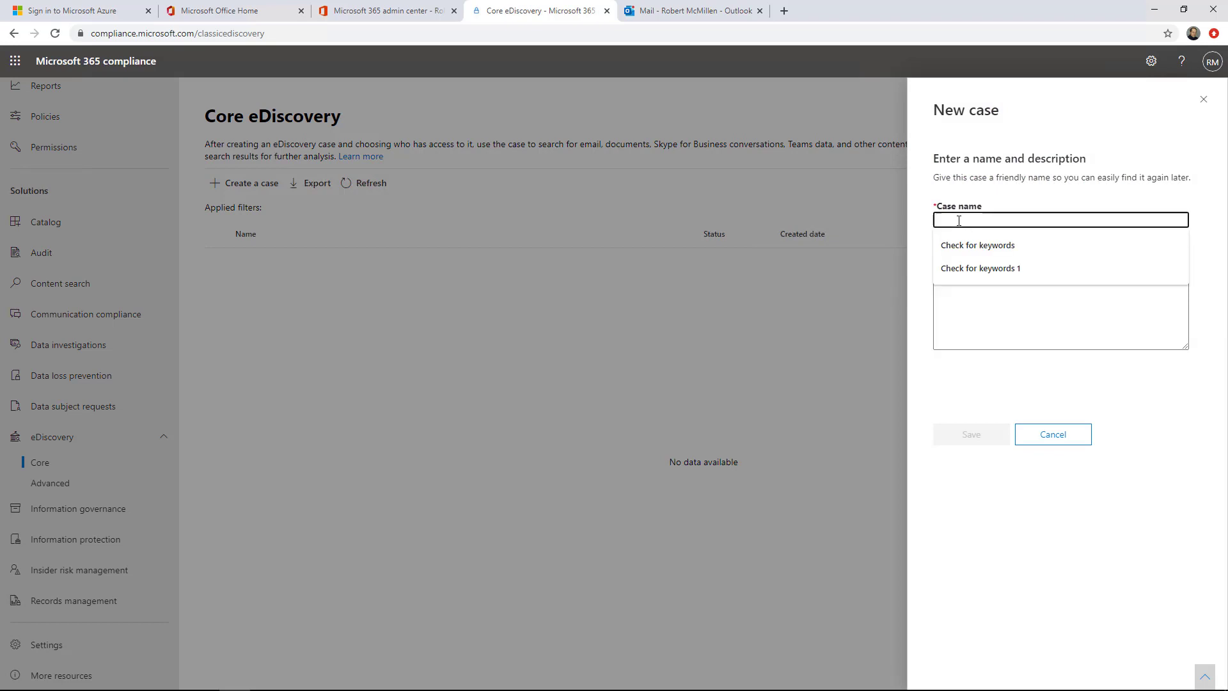
click(981, 270)
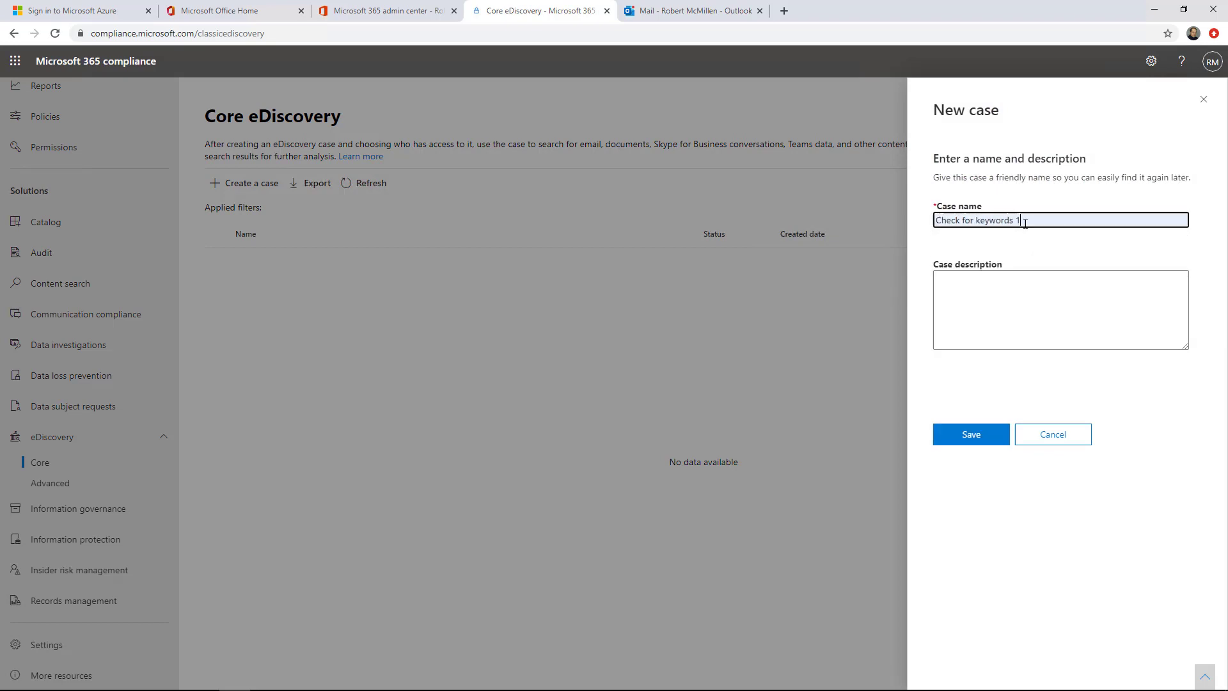
key(BackSpace)
text(2)
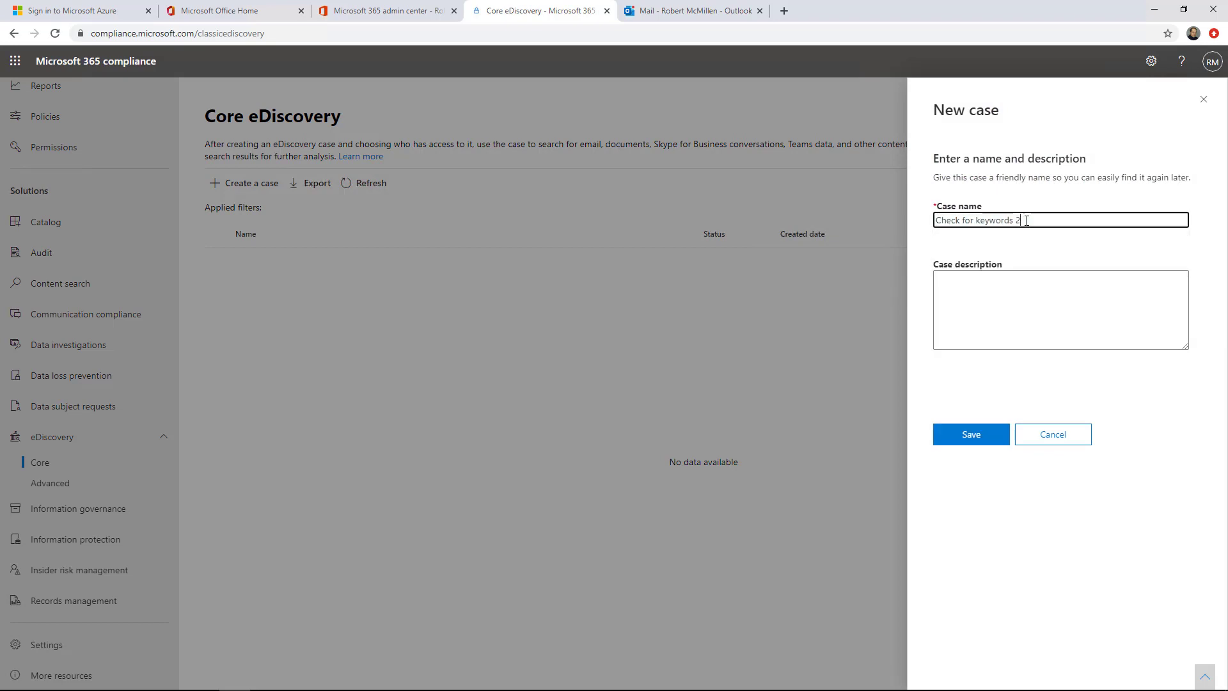
click(972, 435)
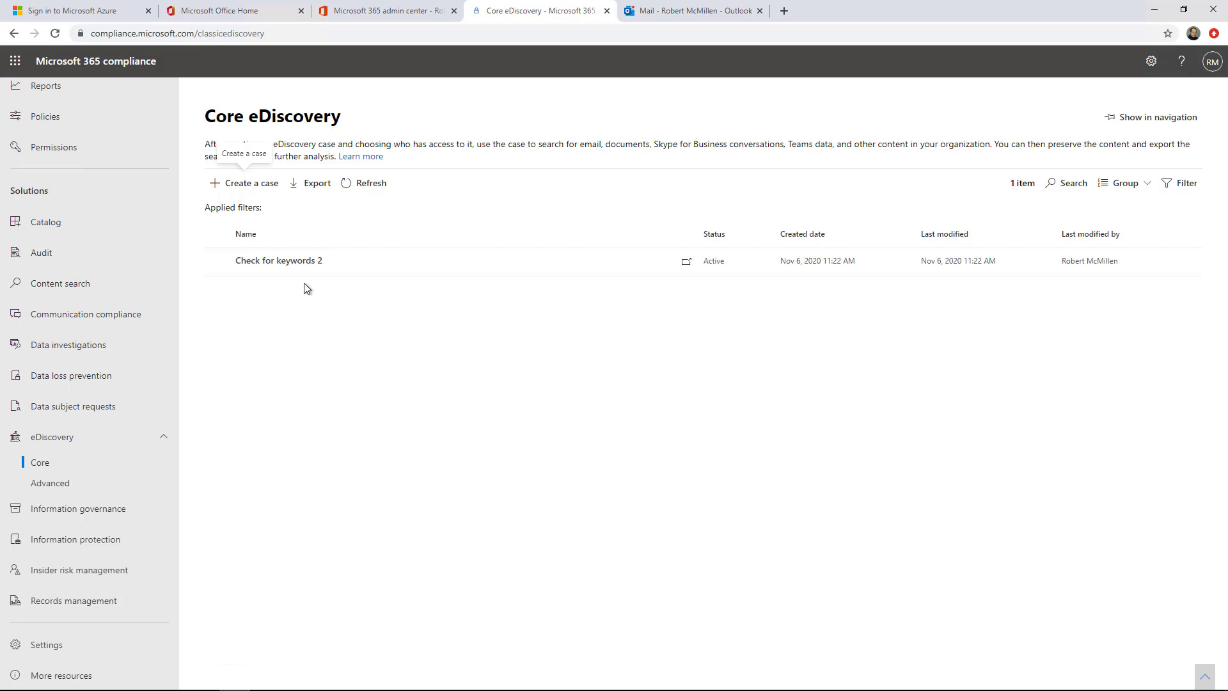
Select the 'Check for keywords 2' case and open it to its Home page.
click(220, 261)
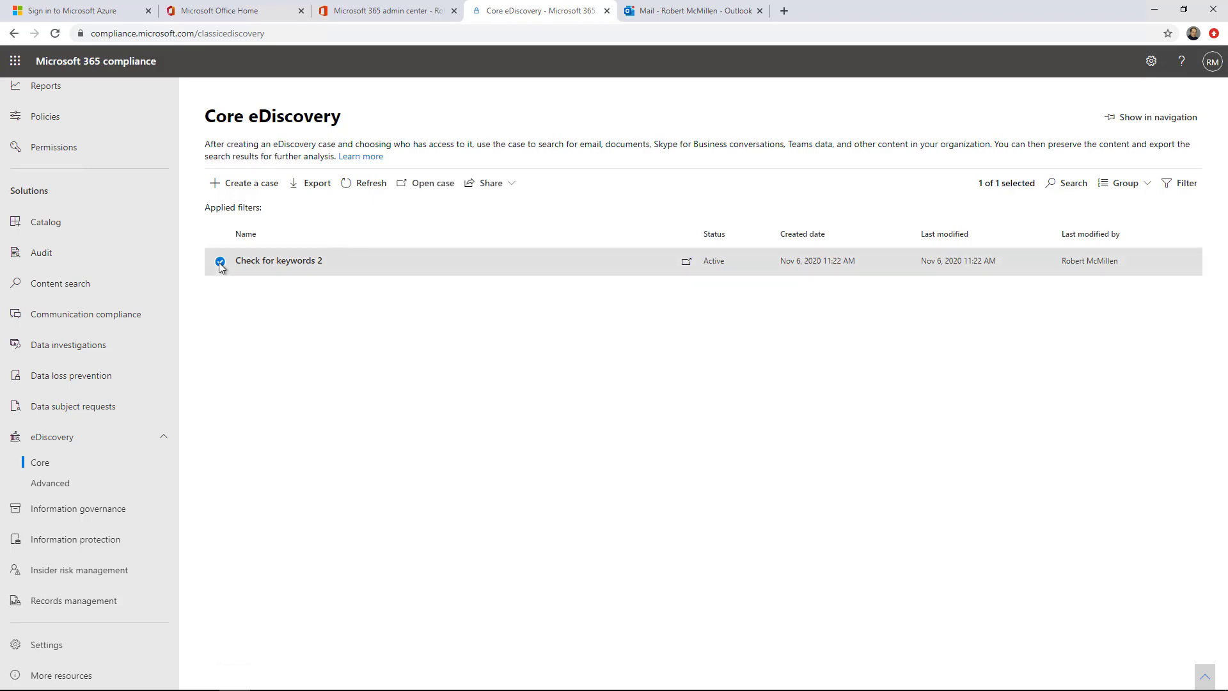
click(428, 185)
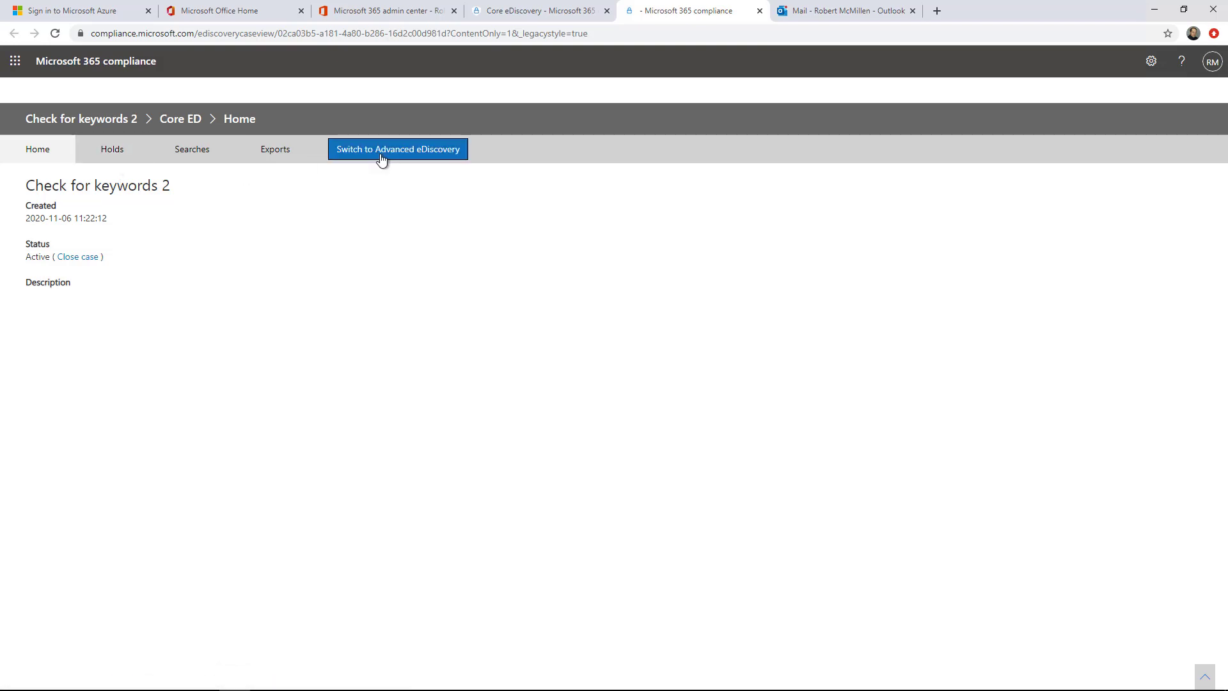
Start a new search from the case's Searches list, then switch to the Office 365 home page.
click(107, 153)
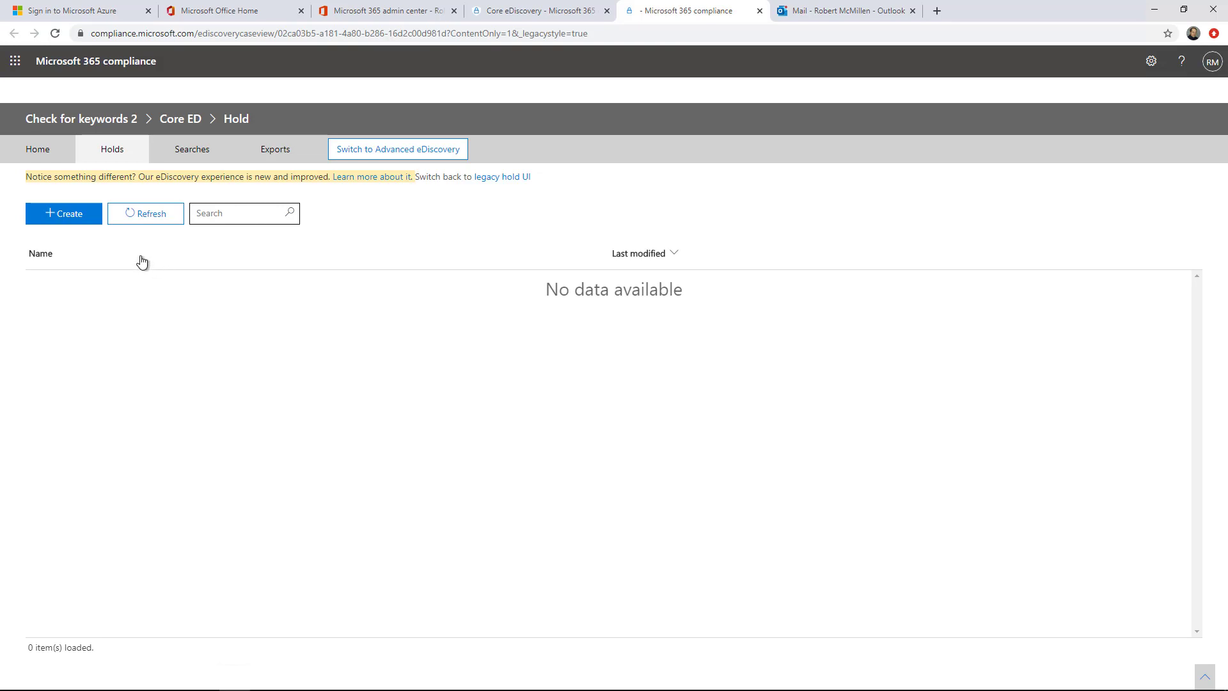
click(192, 151)
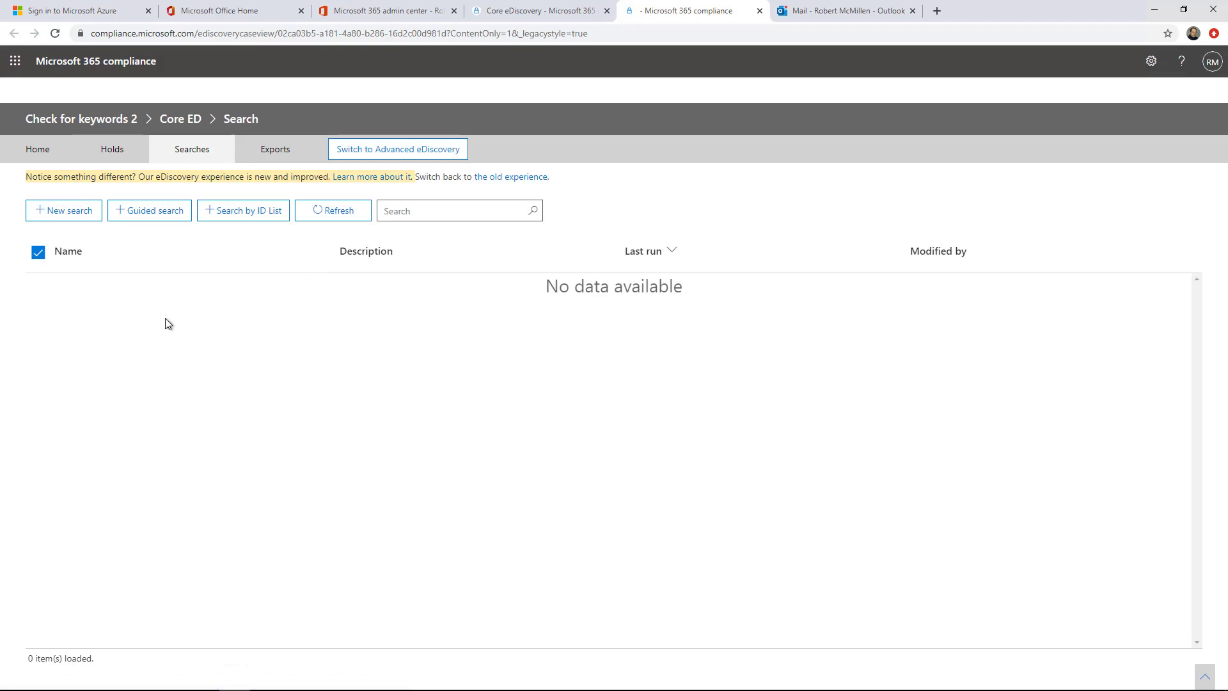
click(63, 217)
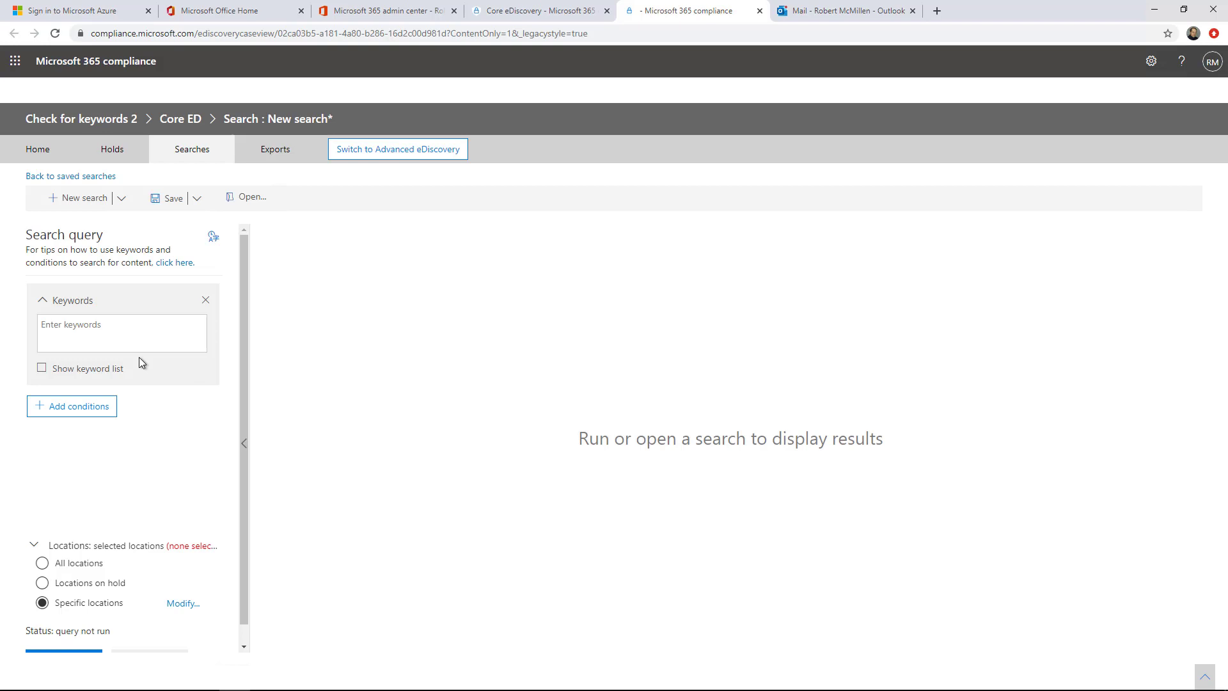
click(113, 336)
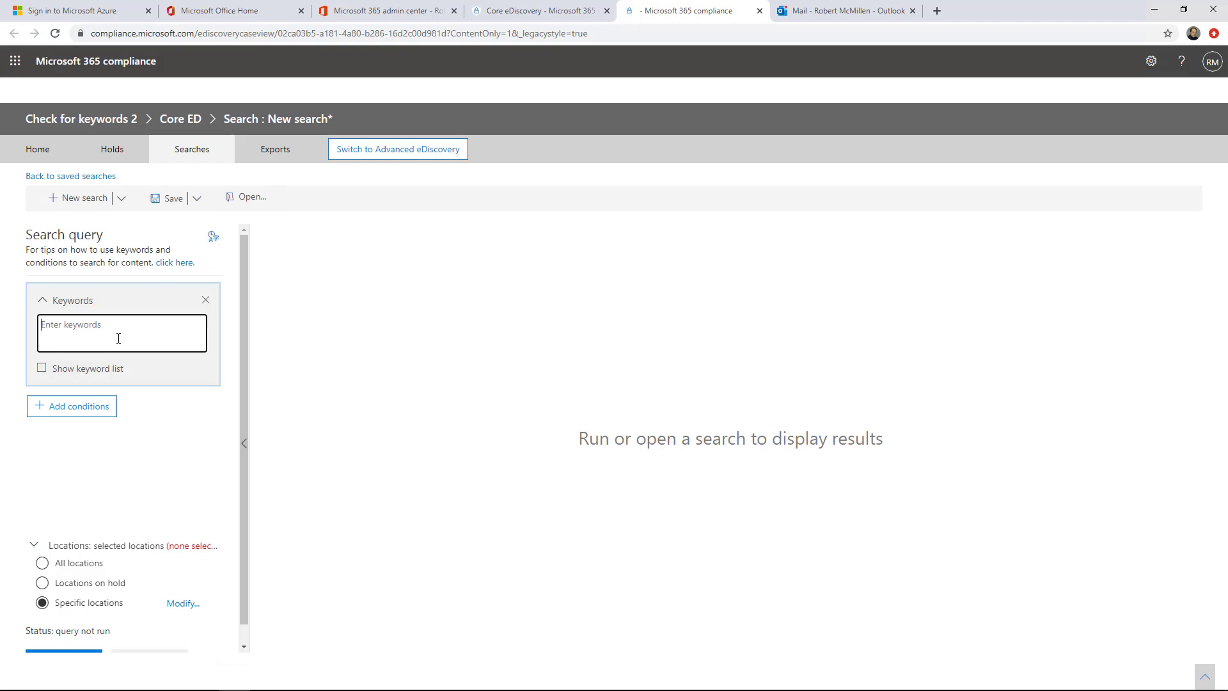
click(215, 13)
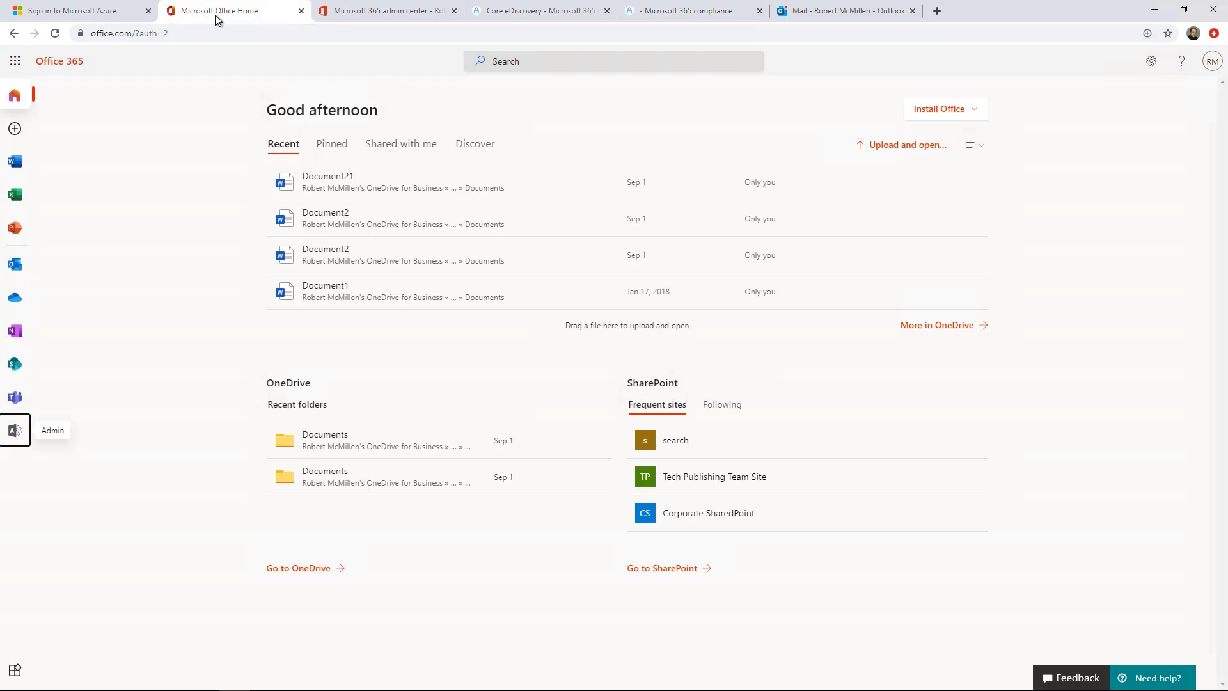
Read the 'Info' email containing credit card text in Outlook, then return to the compliance search.
click(14, 267)
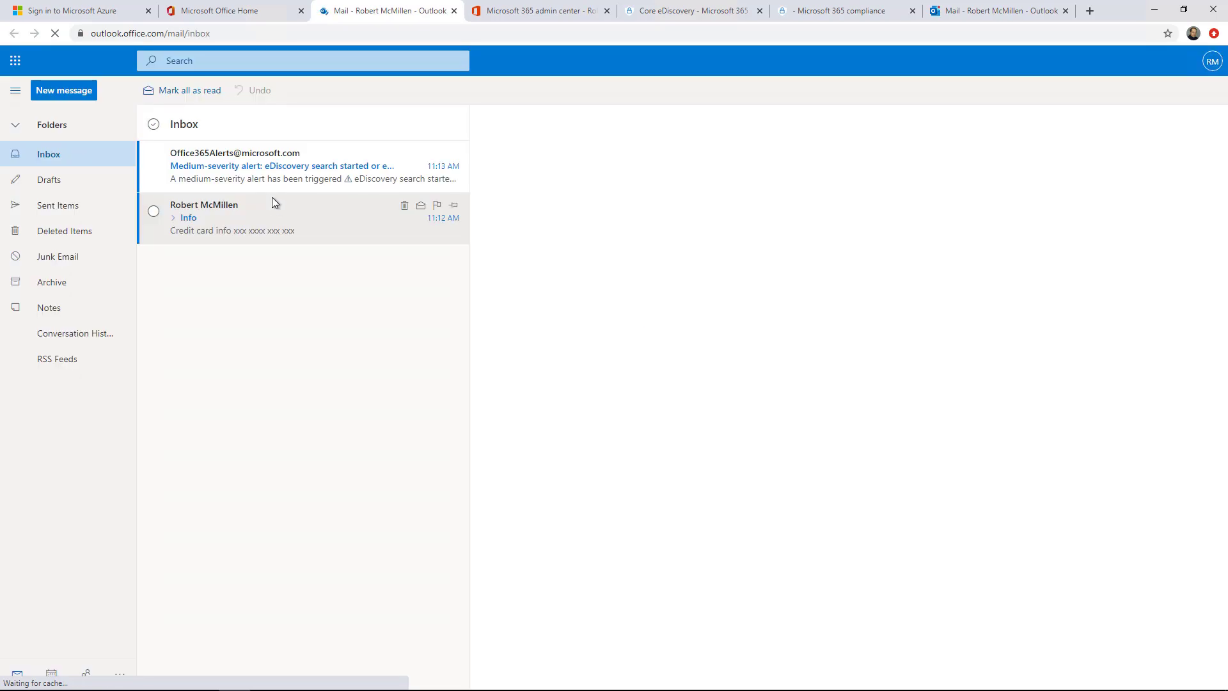
click(271, 215)
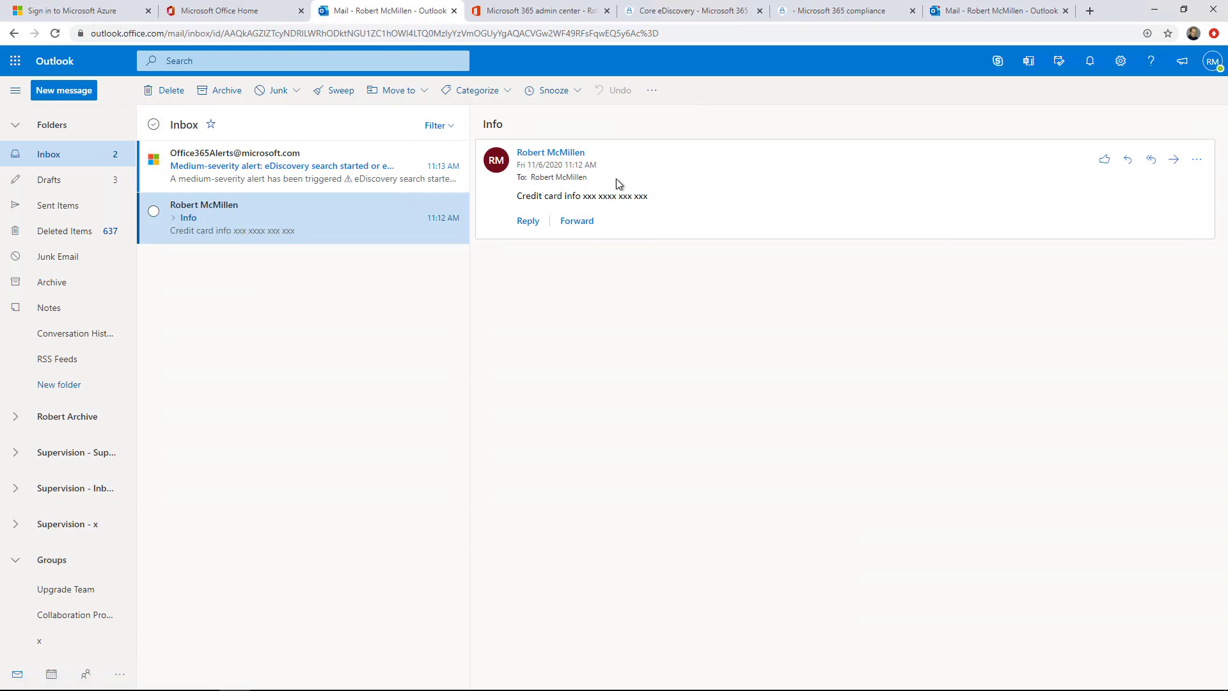
click(829, 14)
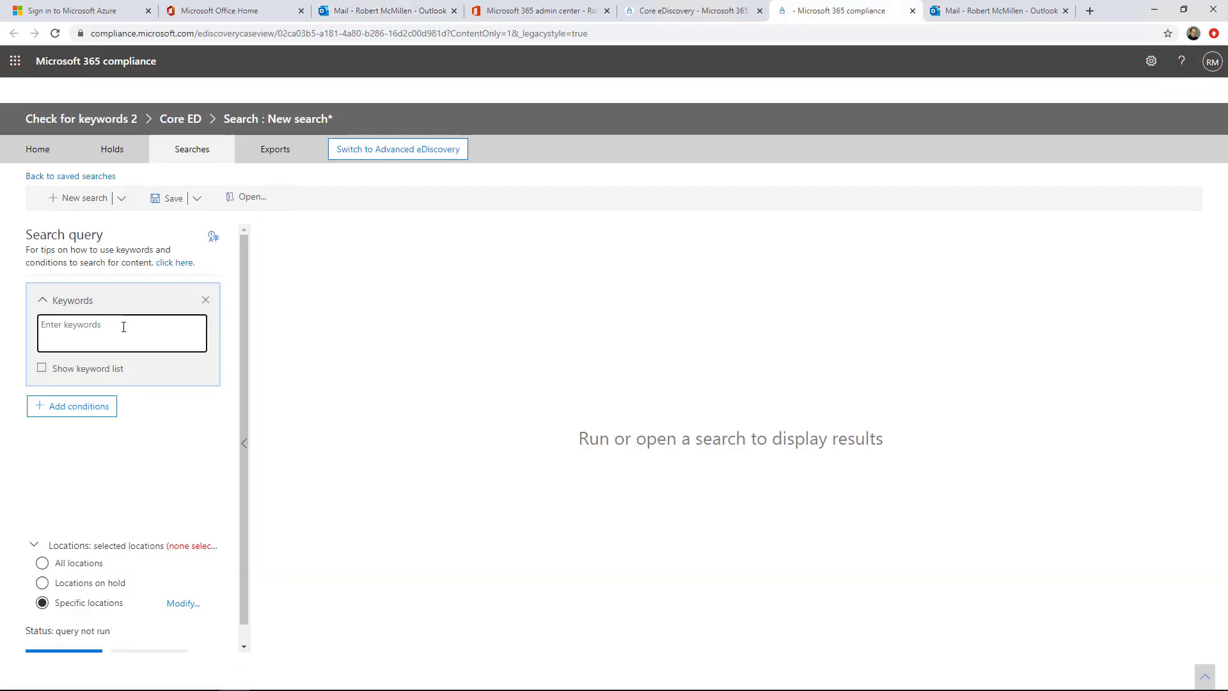
Enter keyword 'credit card', choose Specific locations, and open the Modify locations panel.
text(credit card)
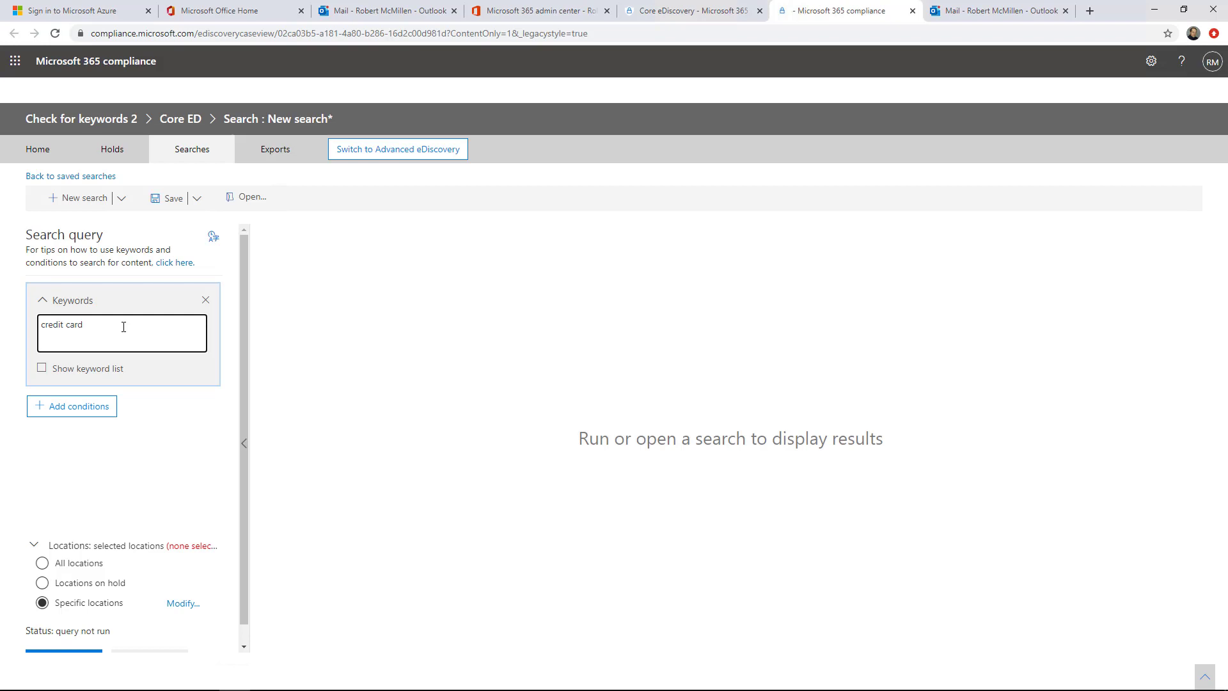
scroll(170, 489, down, 1)
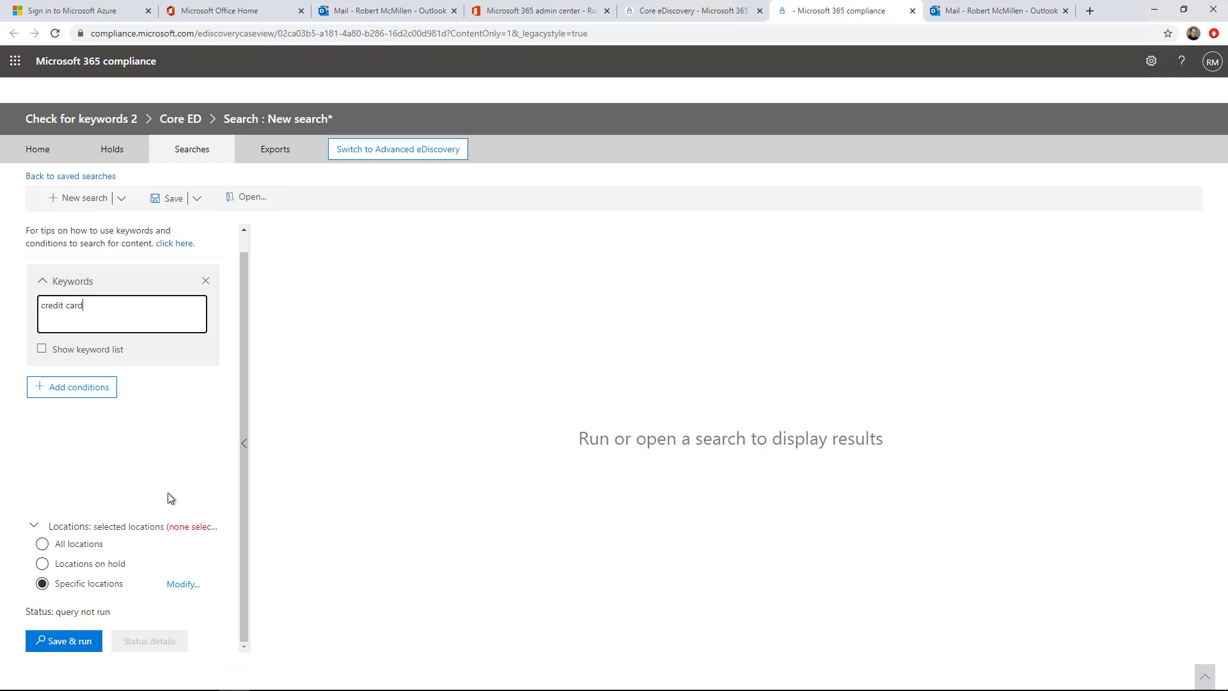
click(90, 549)
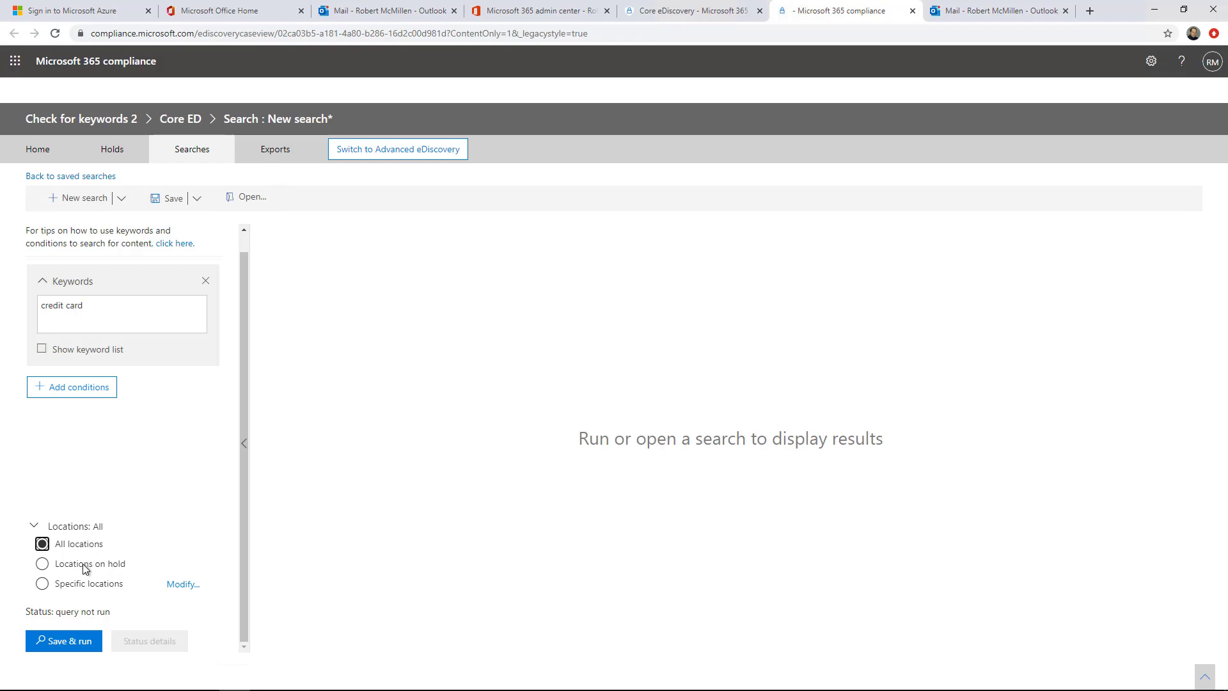
click(77, 585)
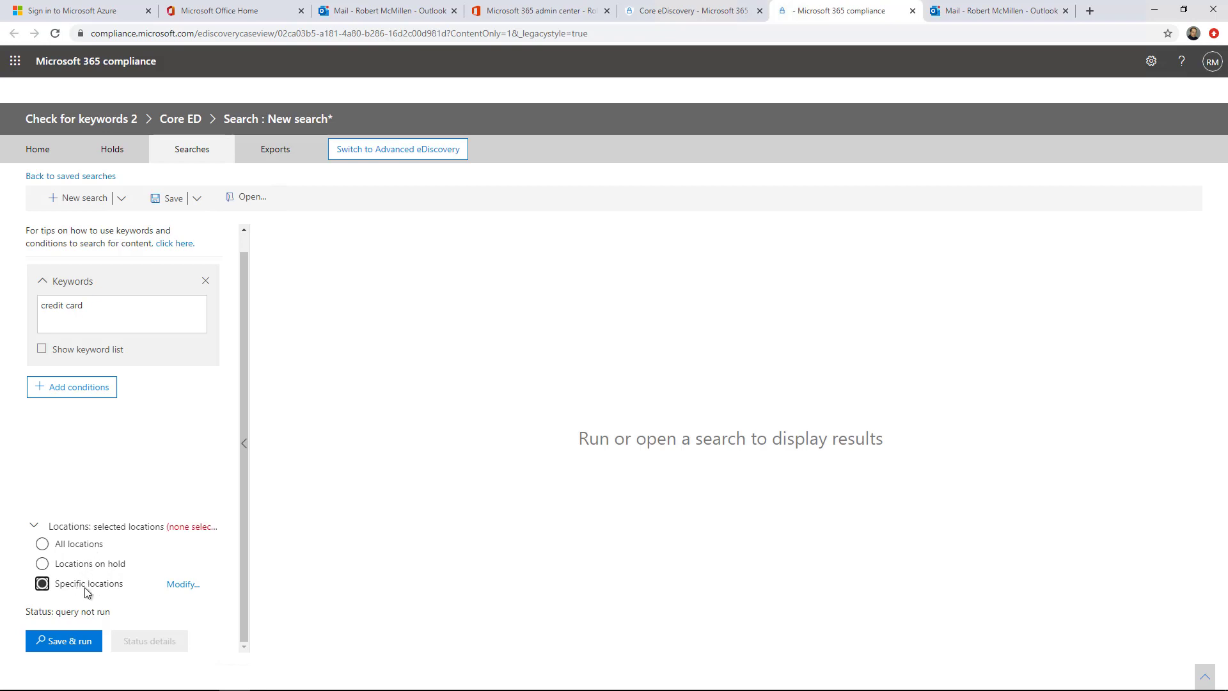
click(180, 585)
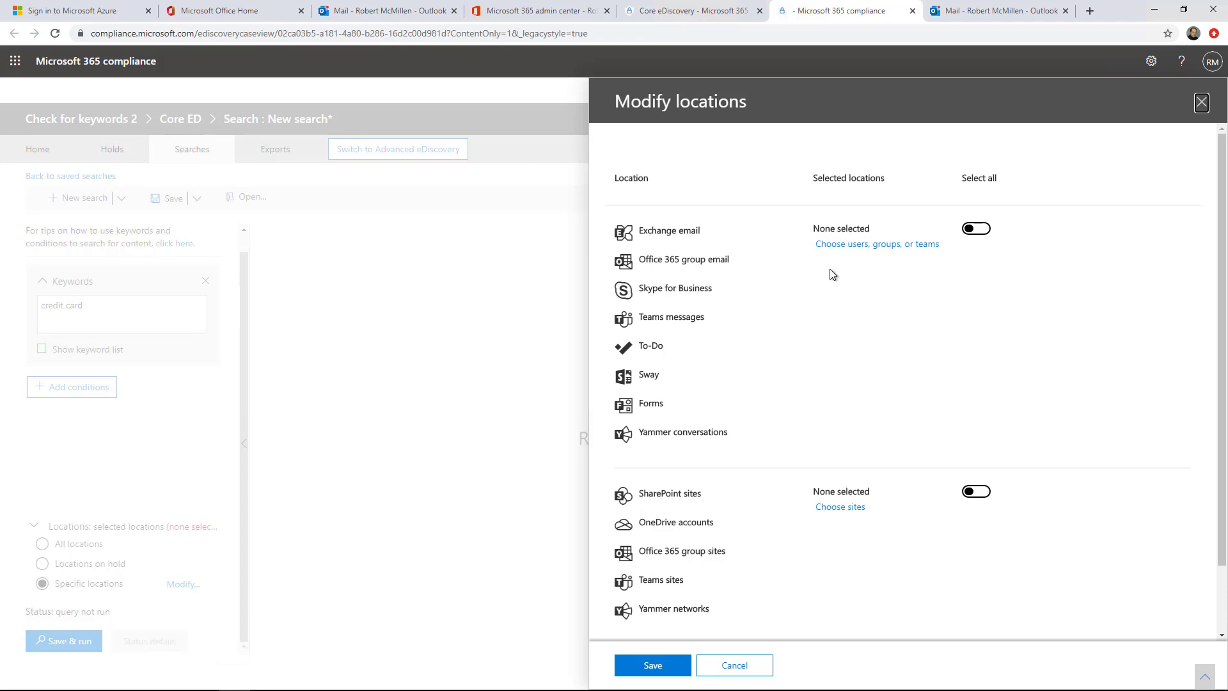
Search for the user by name and add their mailbox as the only Exchange email location.
click(838, 248)
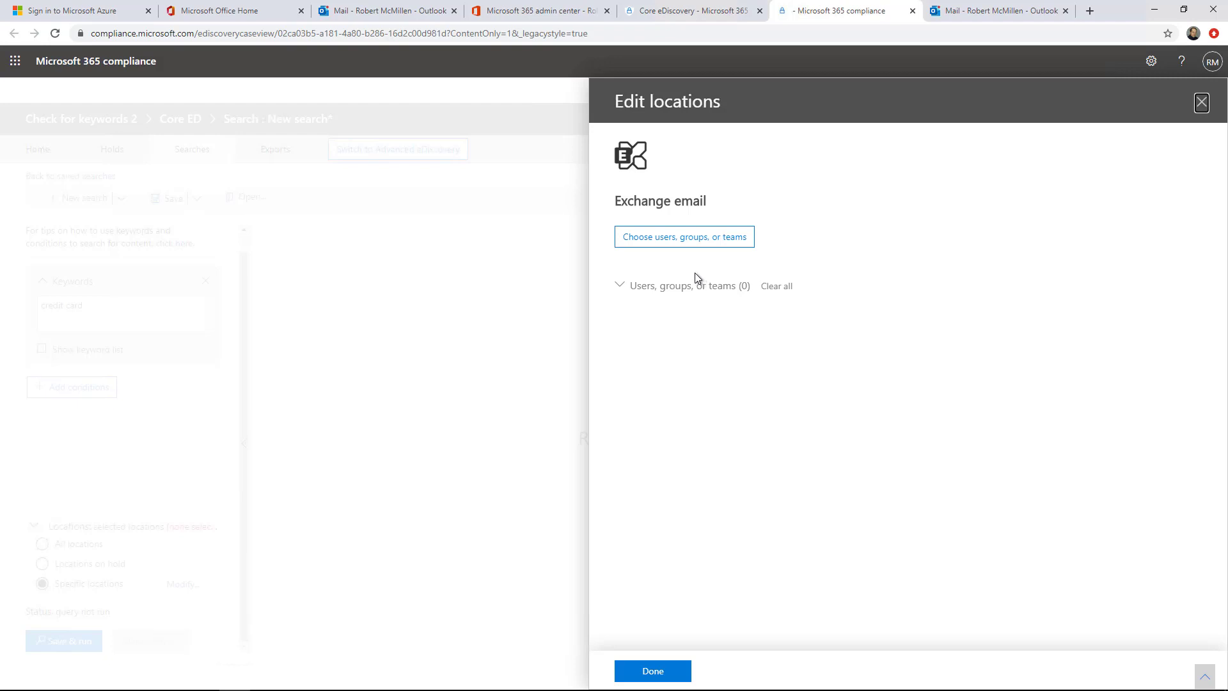
click(682, 239)
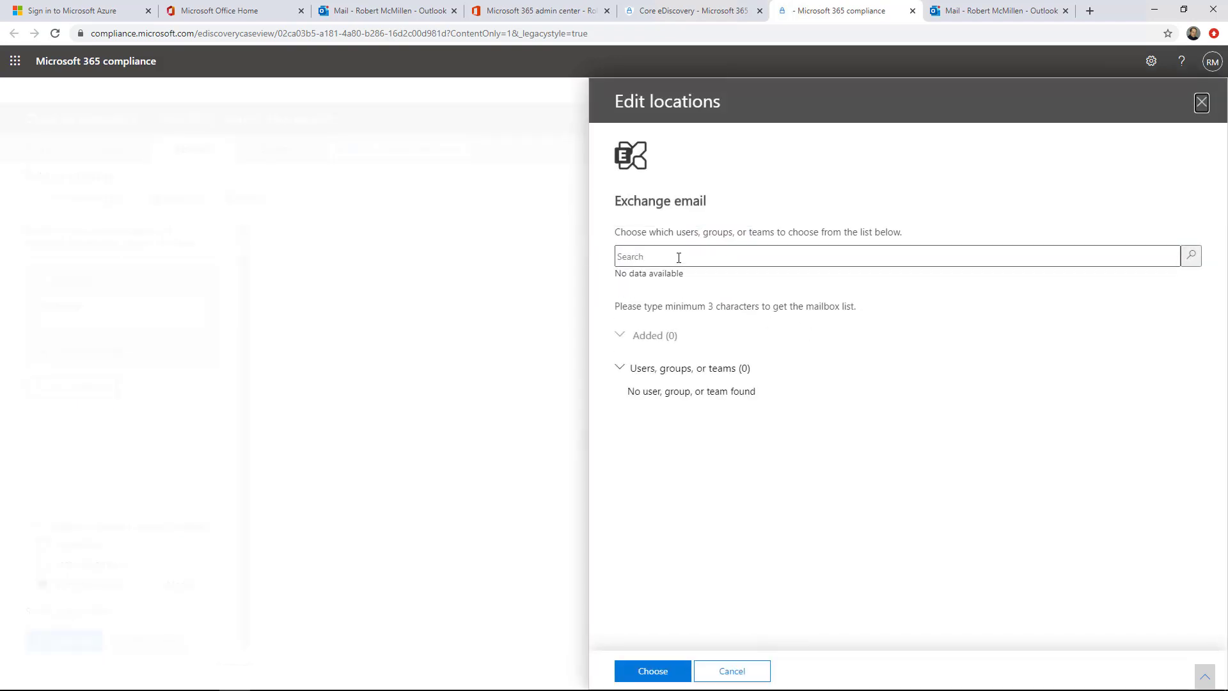
click(679, 257)
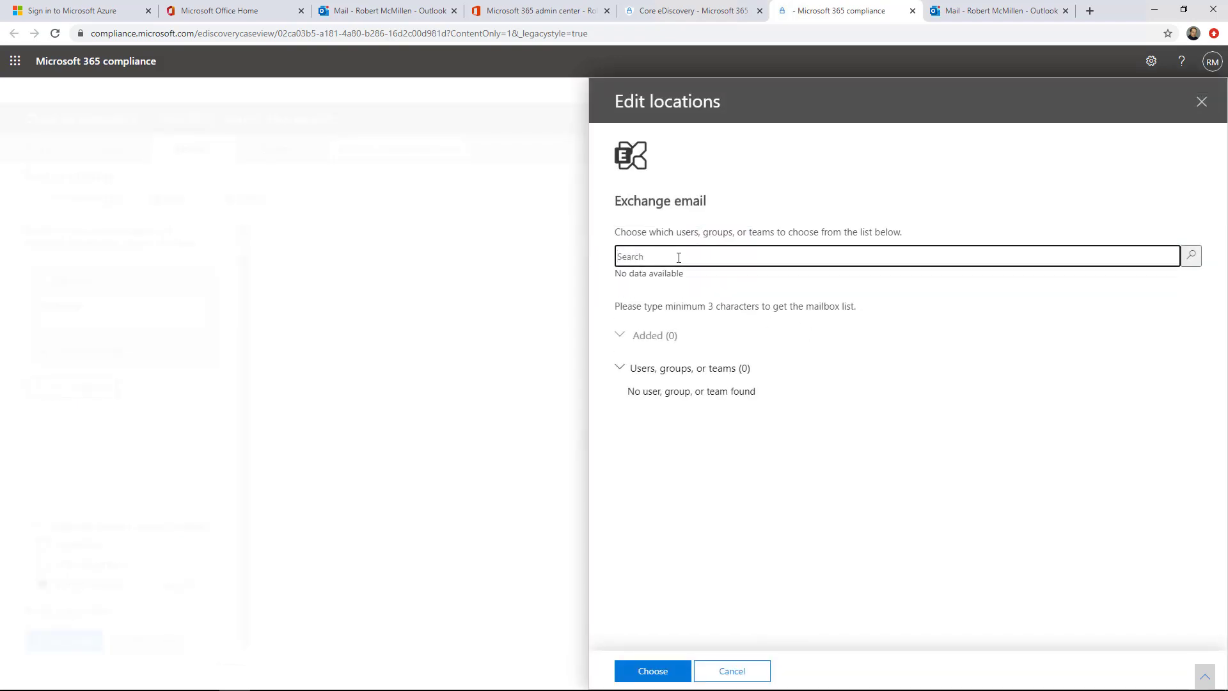
text(robert)
key(Return)
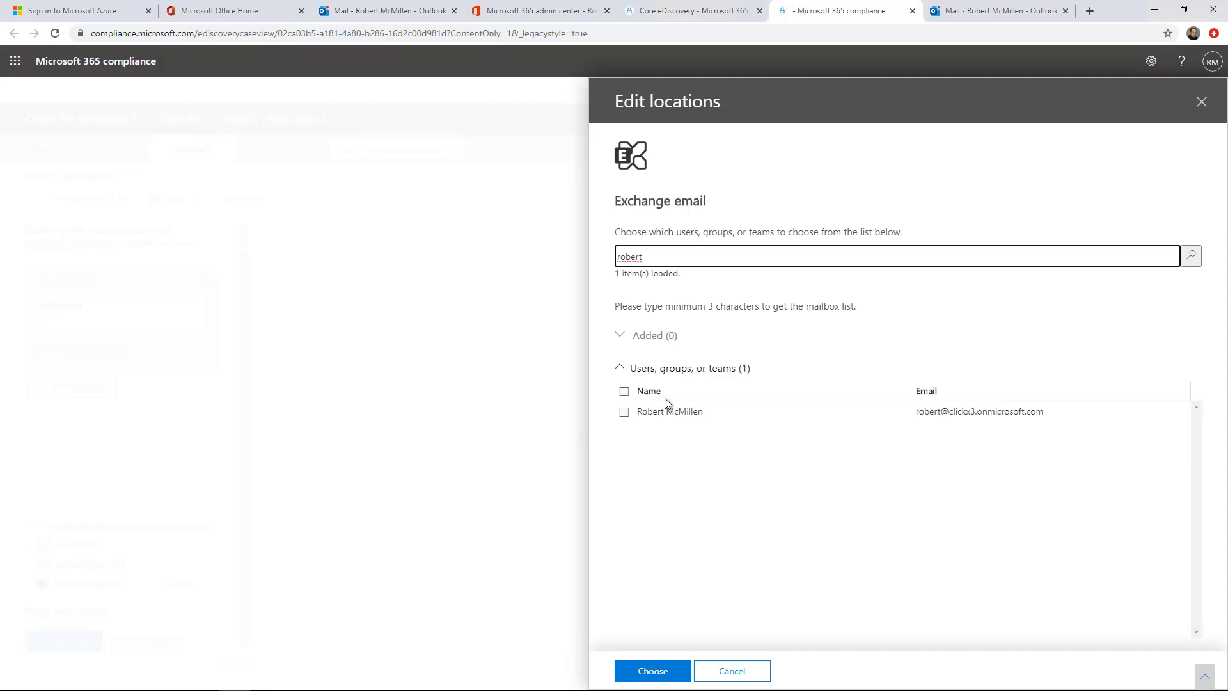
click(625, 412)
click(652, 673)
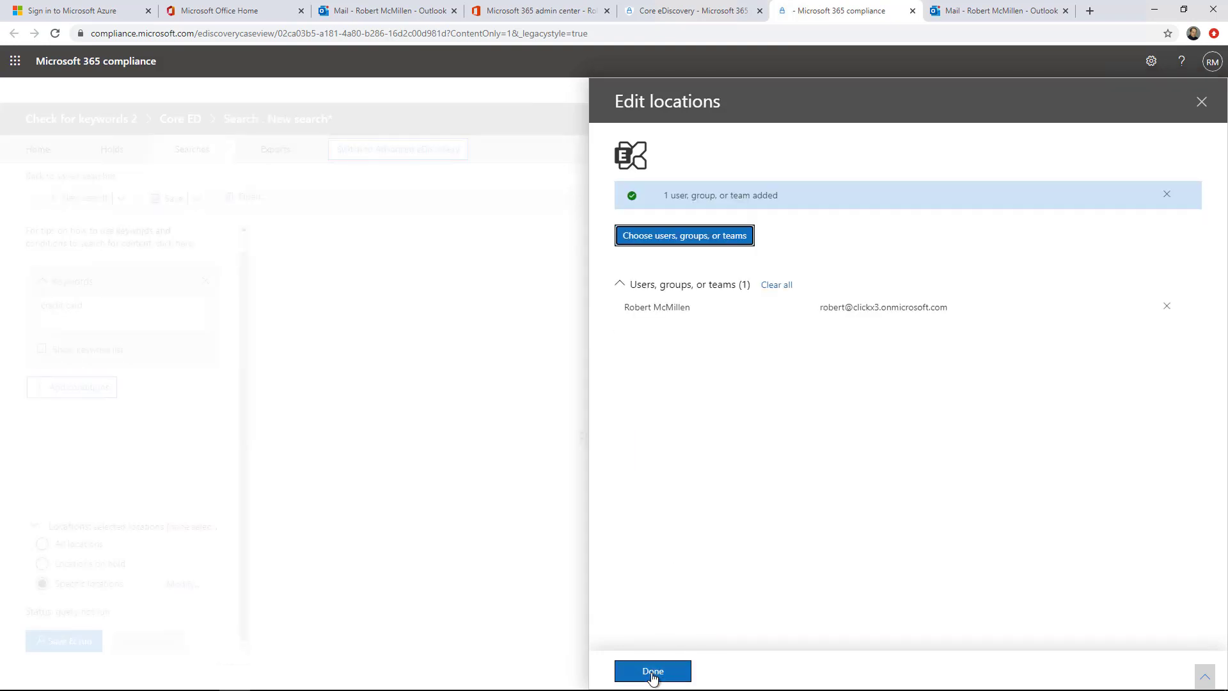
click(652, 672)
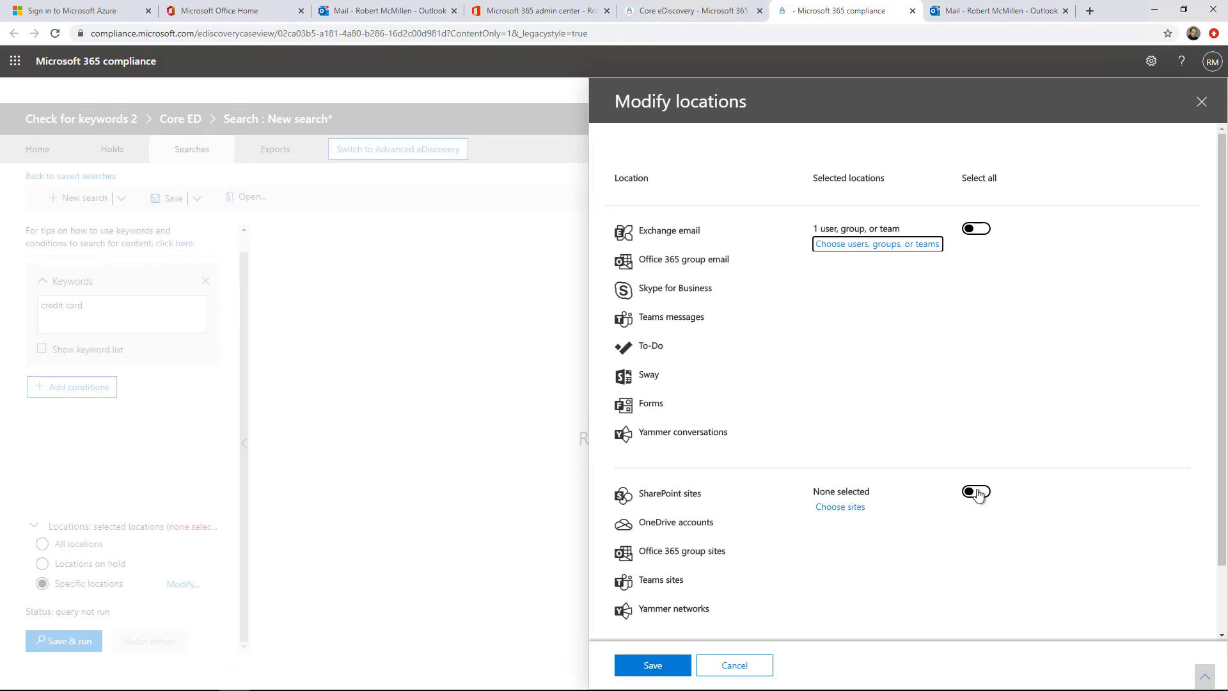
click(648, 666)
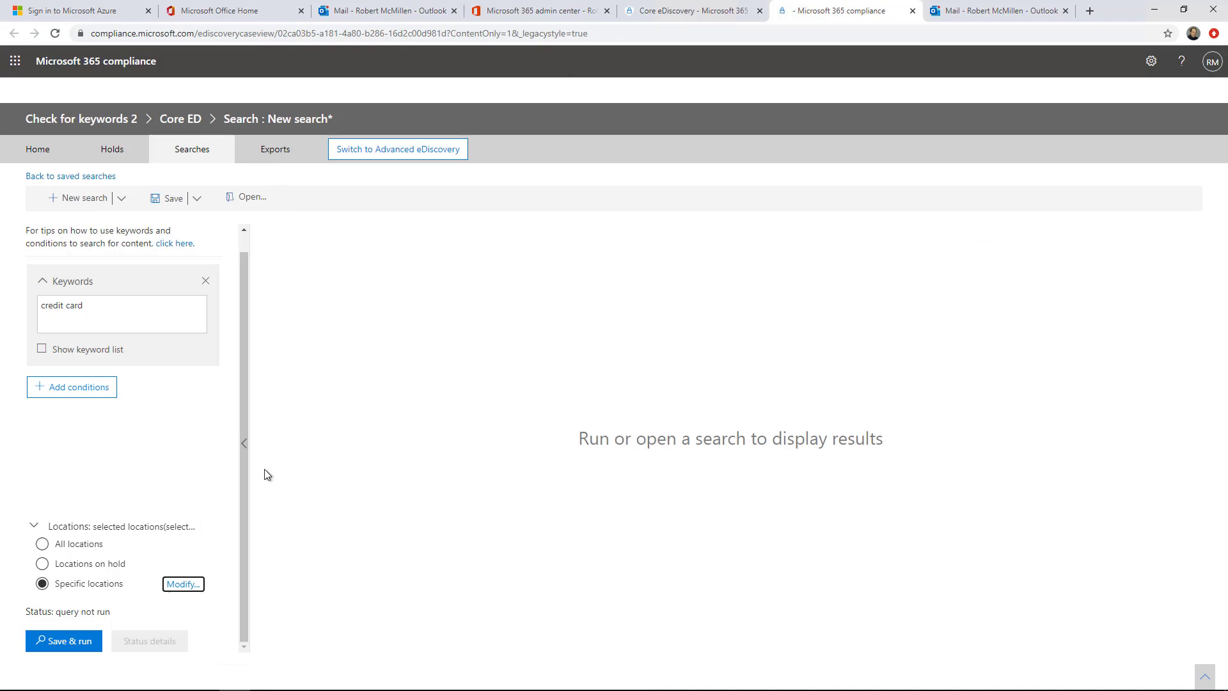
click(64, 393)
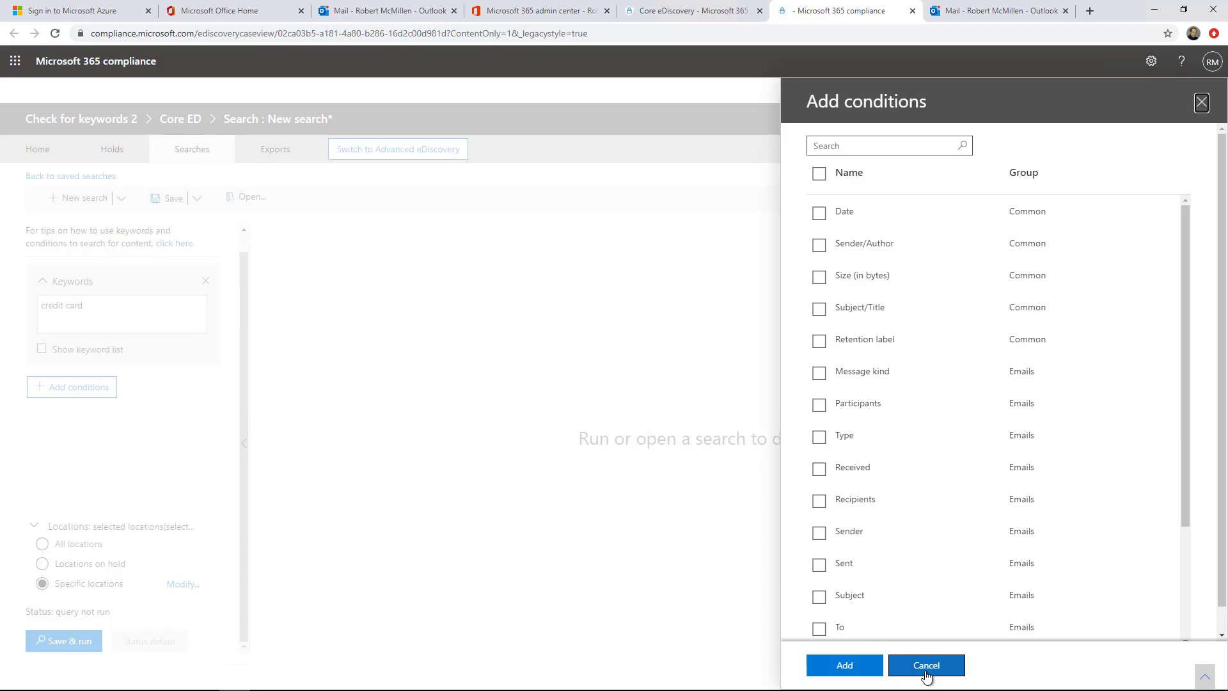
click(902, 667)
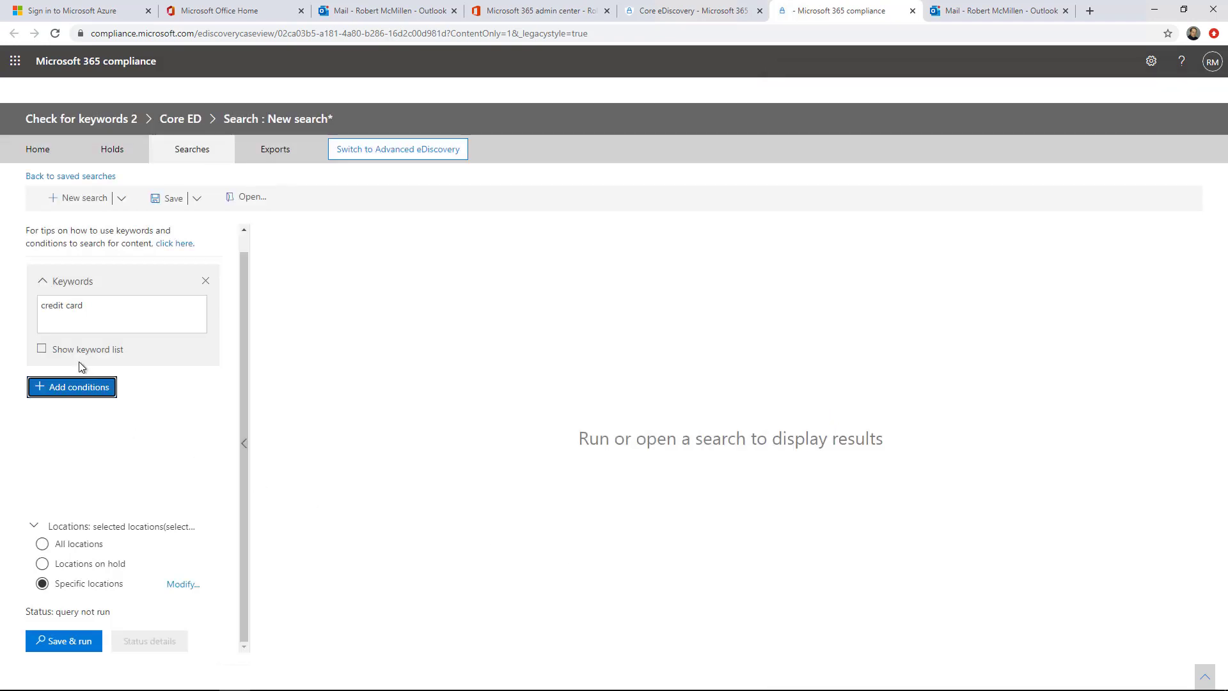
click(41, 350)
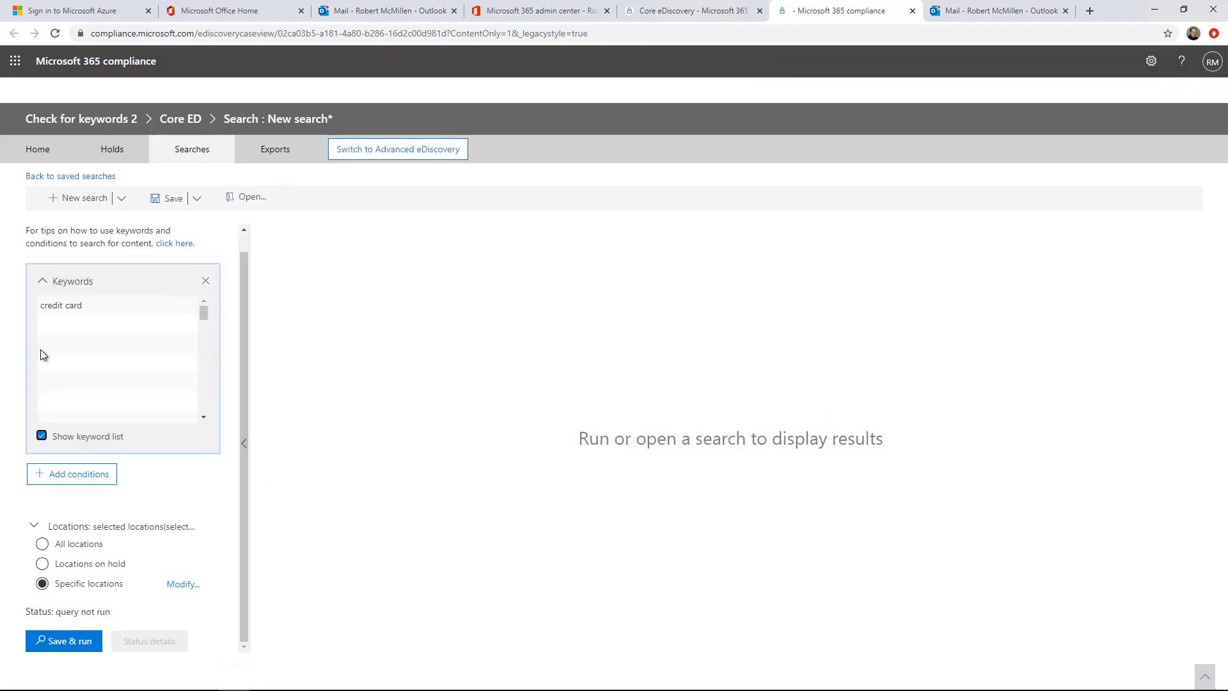
click(203, 333)
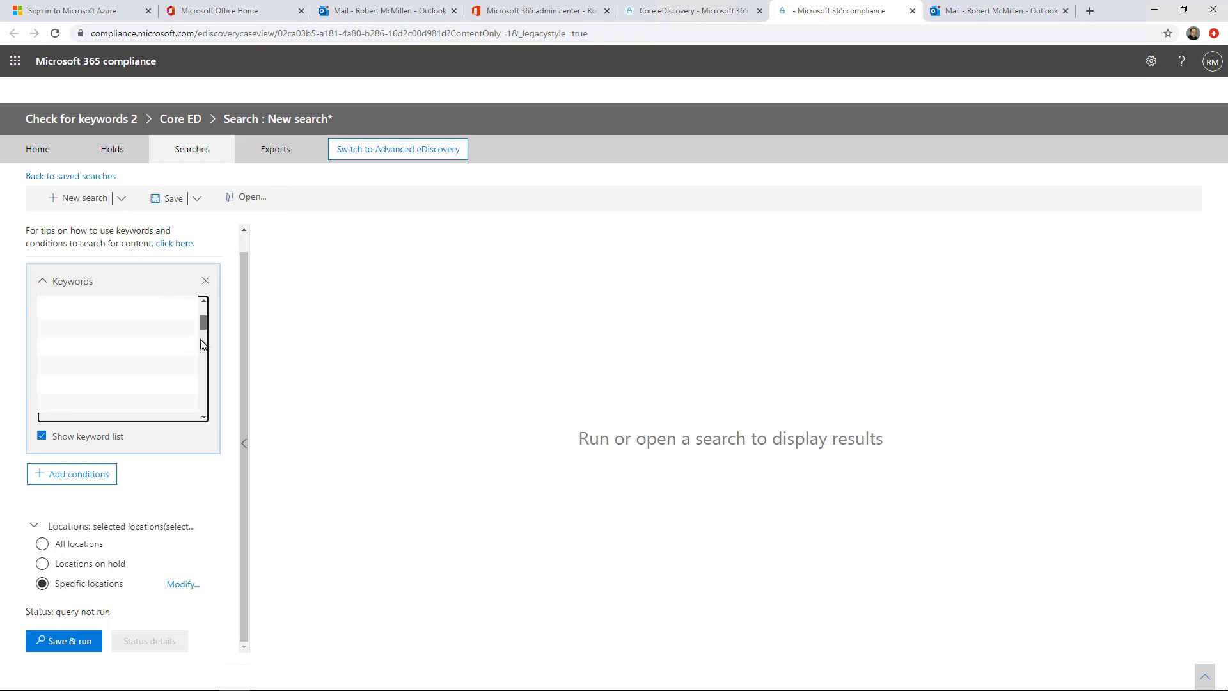
click(203, 333)
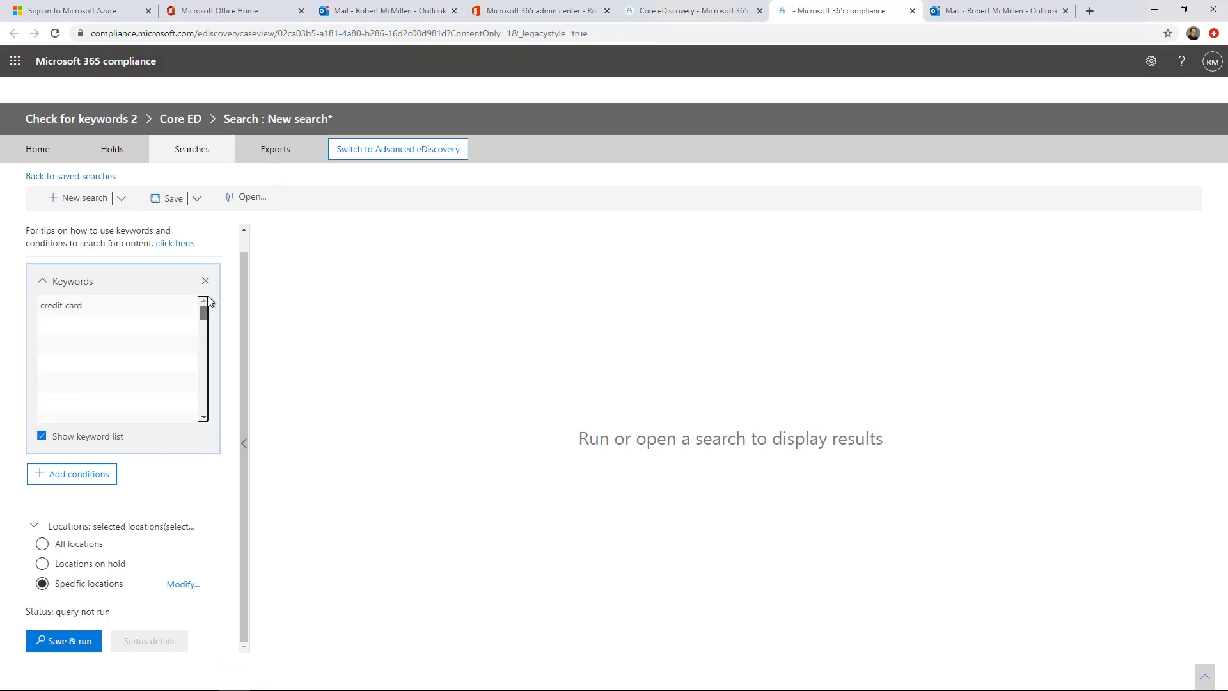
click(97, 329)
key(Down)
key(Down)
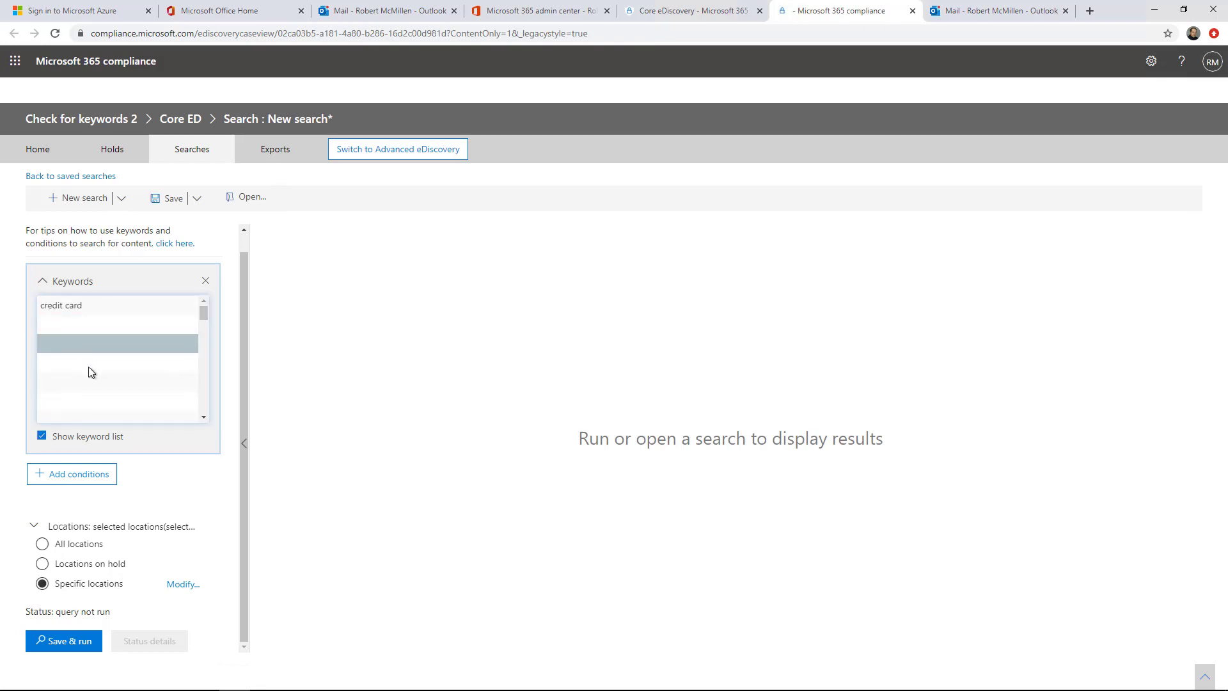
click(101, 306)
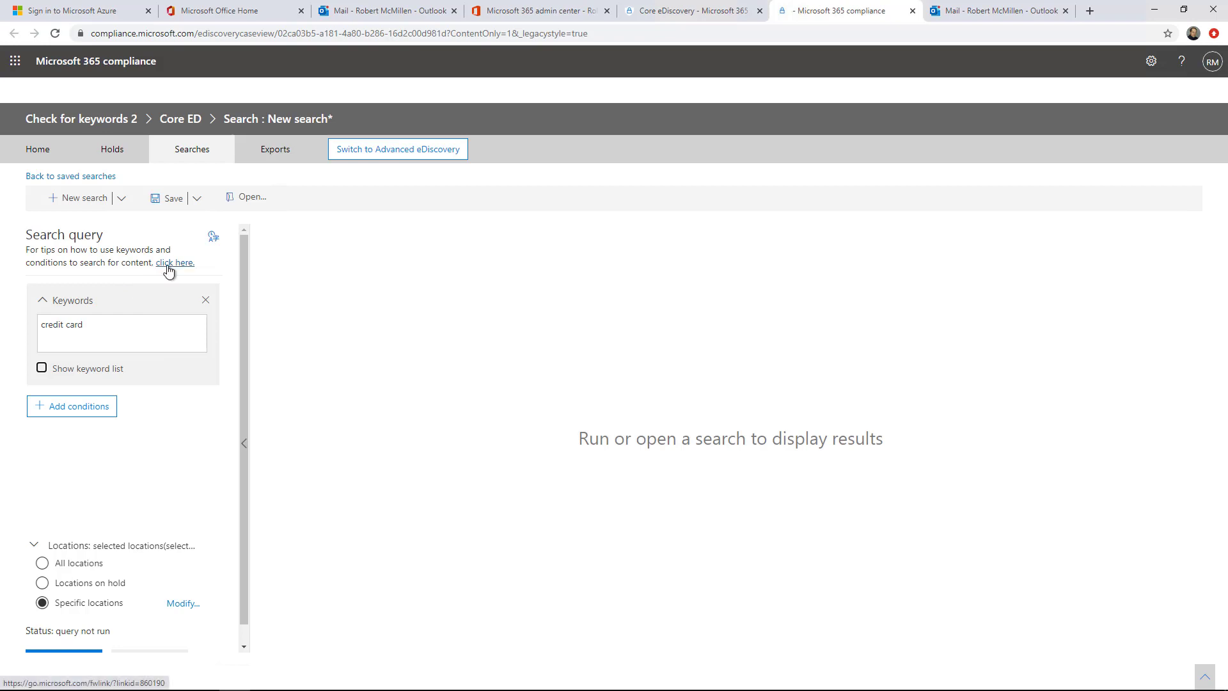
scroll(217, 291, down, 1)
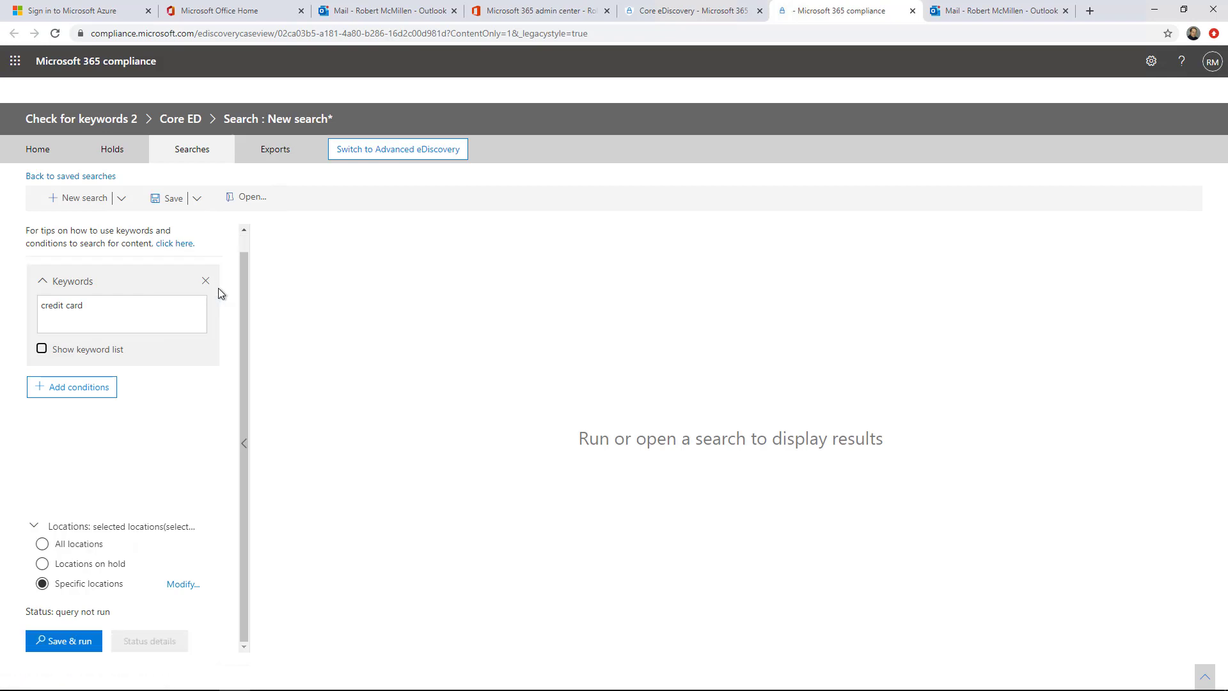
Save the search as 'Check for keywords 2' and run it, returning 54 estimated results.
click(56, 643)
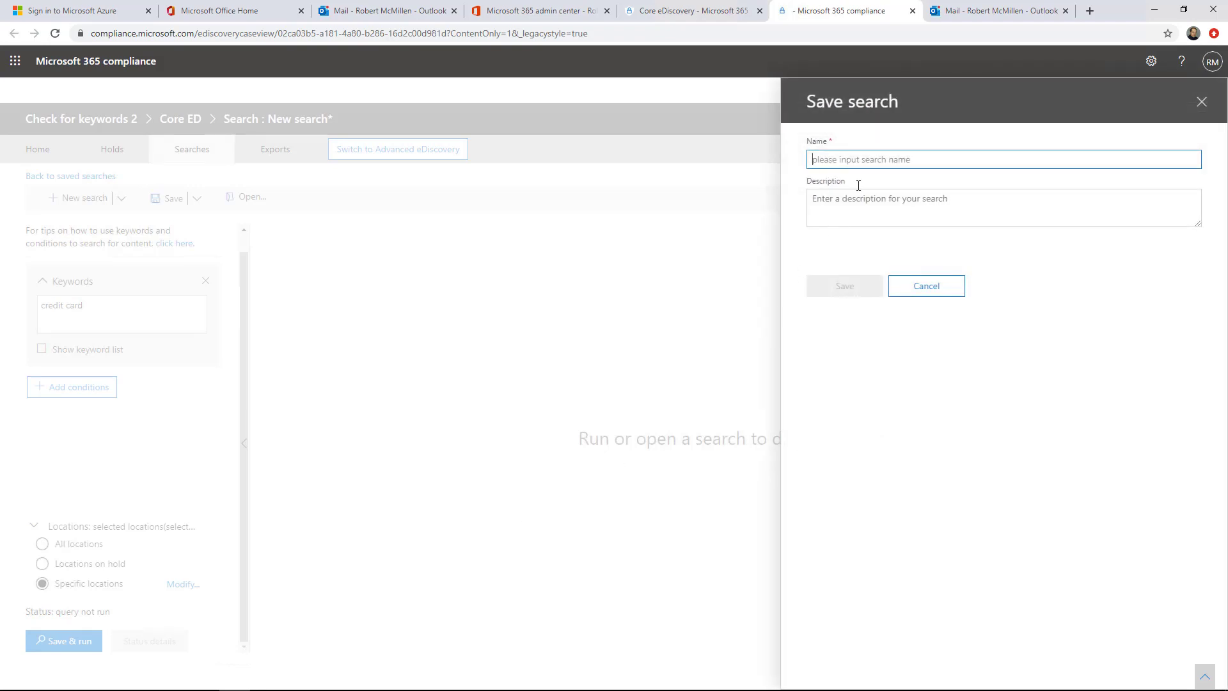
click(866, 160)
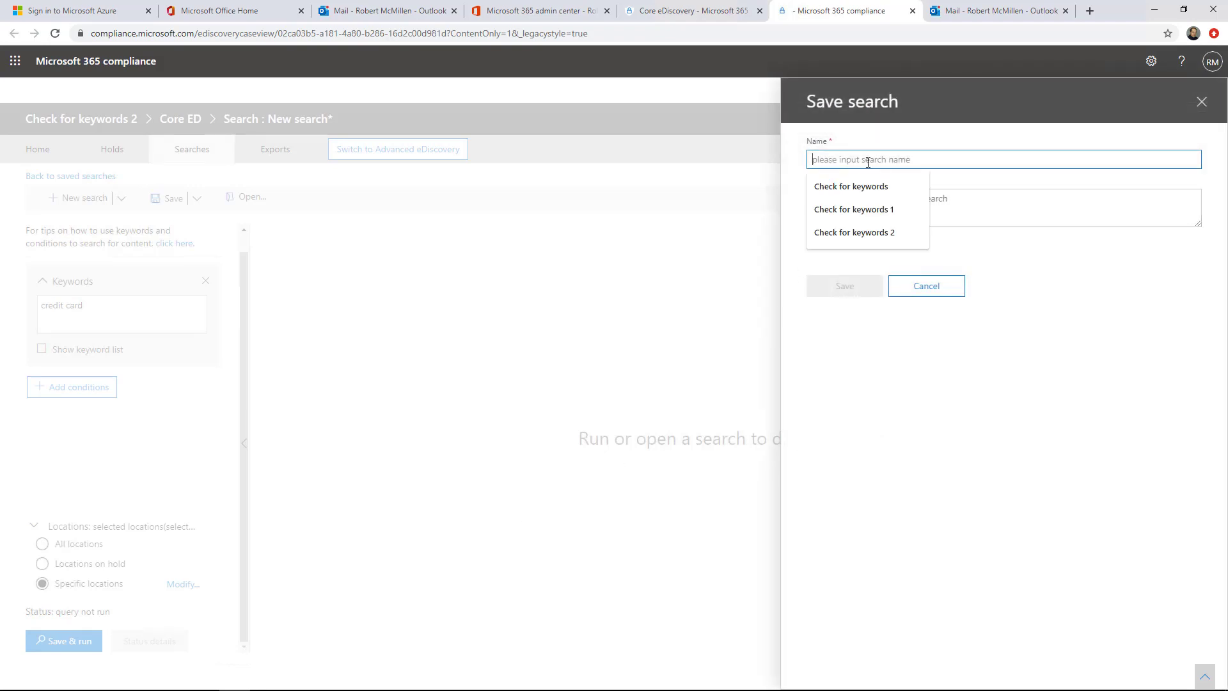
click(874, 234)
click(844, 288)
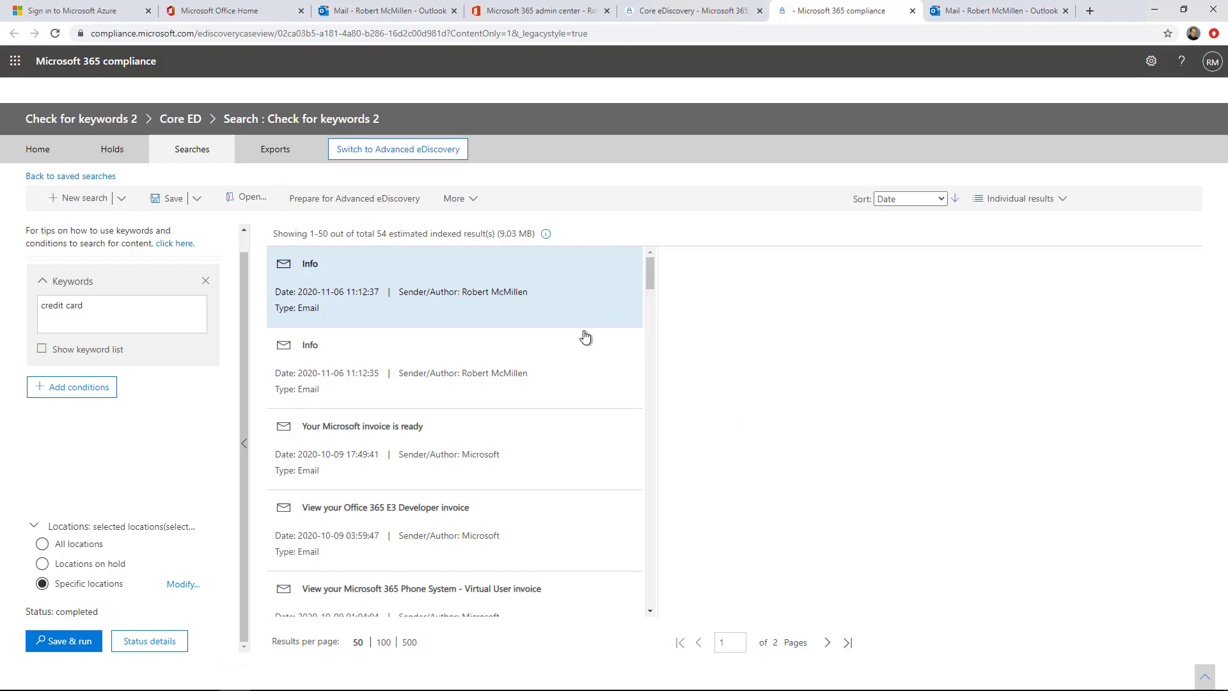
Preview the Info result, then the Microsoft invoice result, ending on the Info email showing 'Credit card'.
click(458, 282)
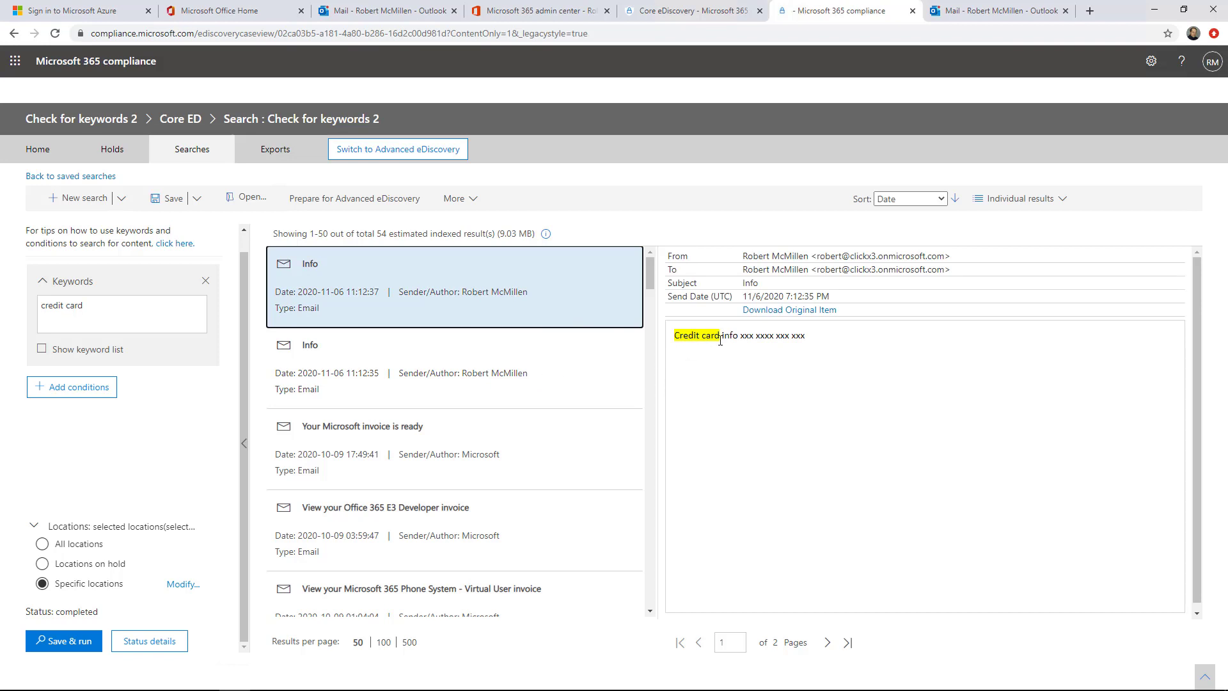
click(535, 461)
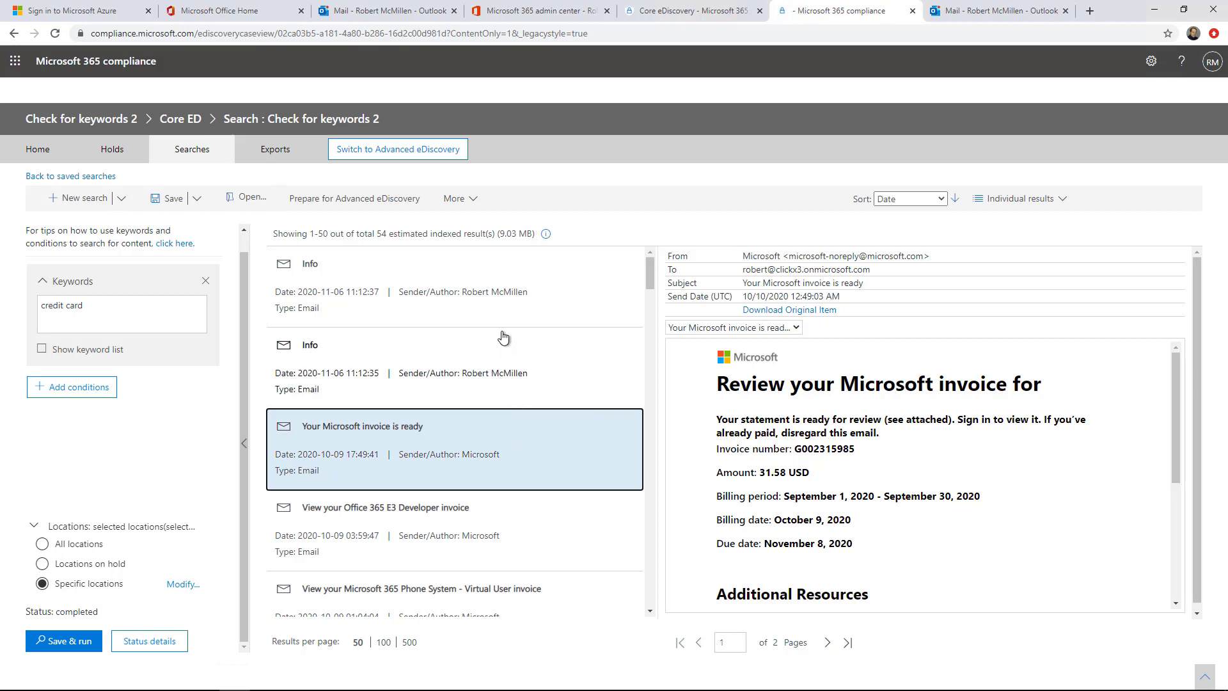
click(497, 294)
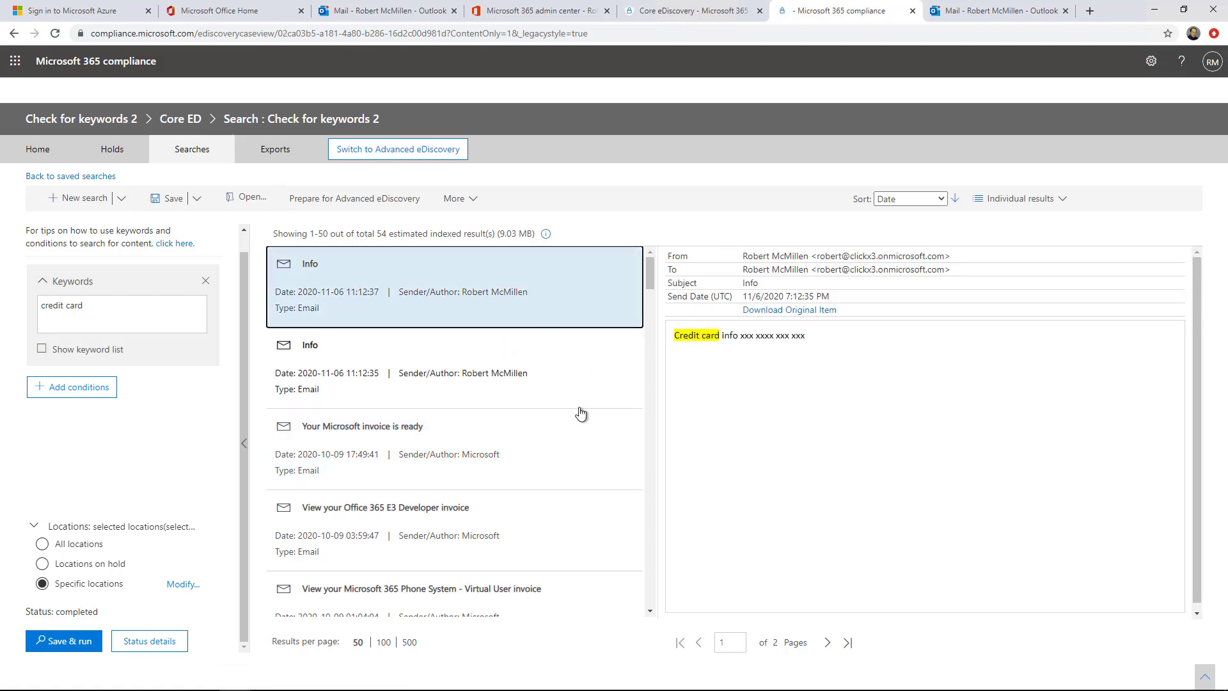